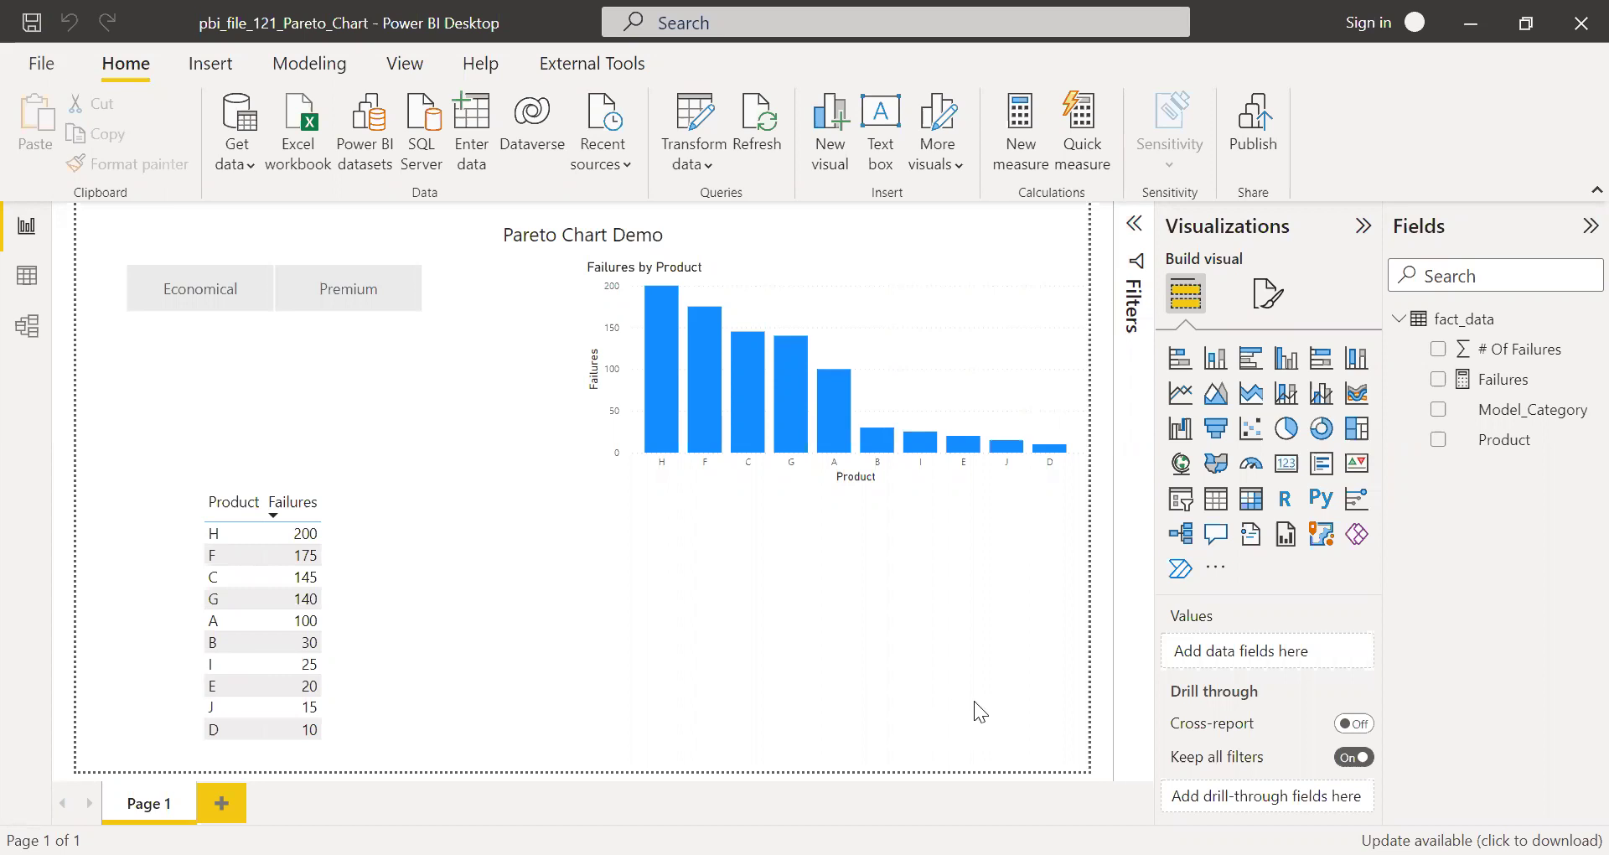
Look at the raw data table, then return to the Pareto Chart Demo report page
{"action": "left_click", "coordinate": [27, 285]}
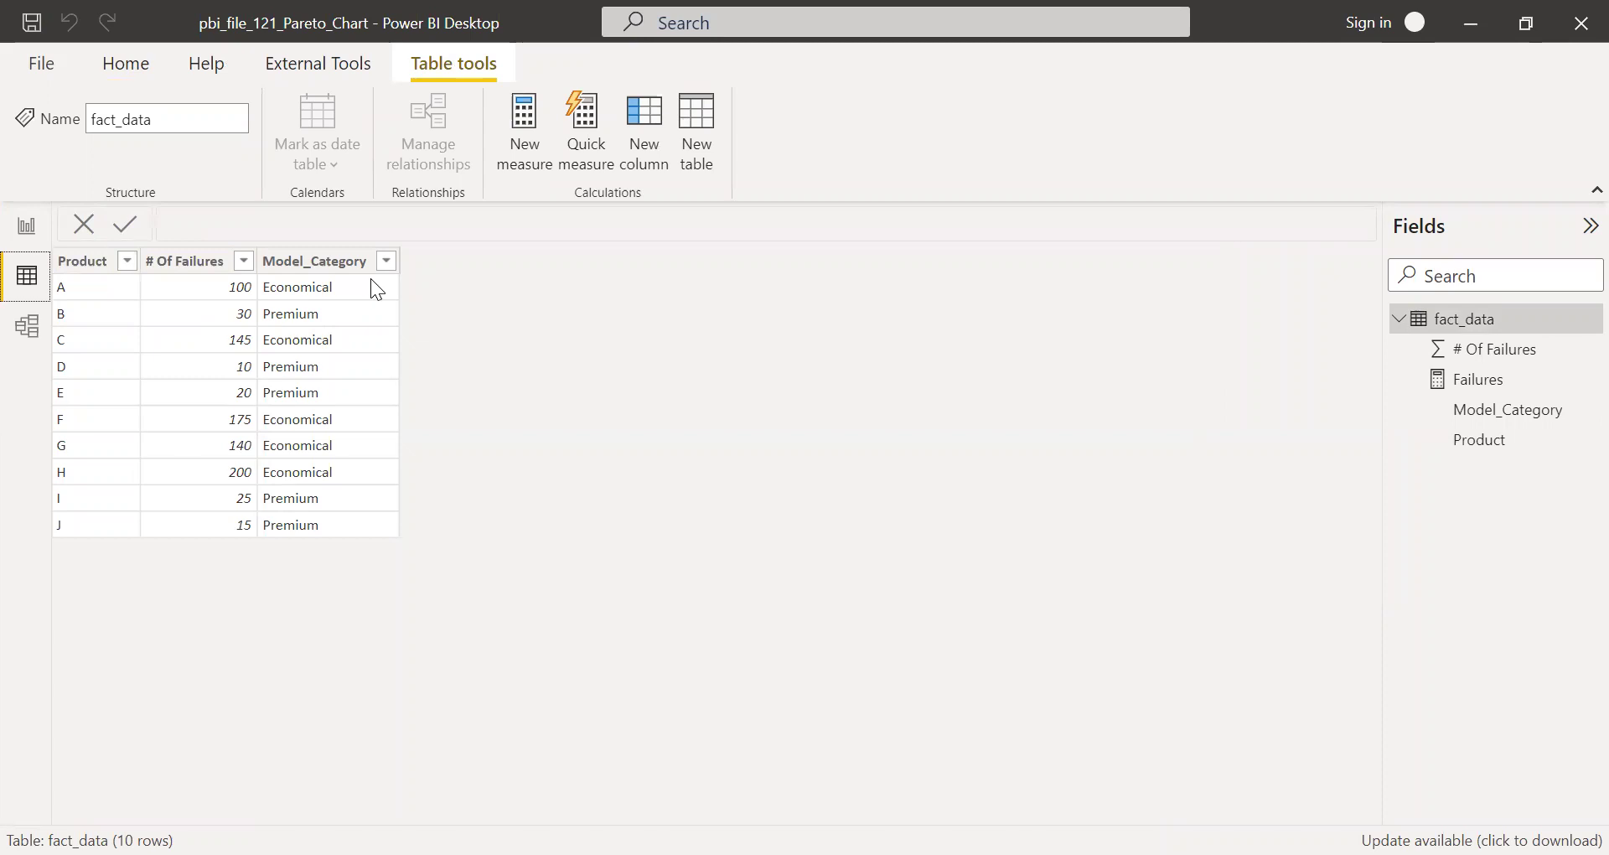
{"action": "left_click", "coordinate": [27, 228]}
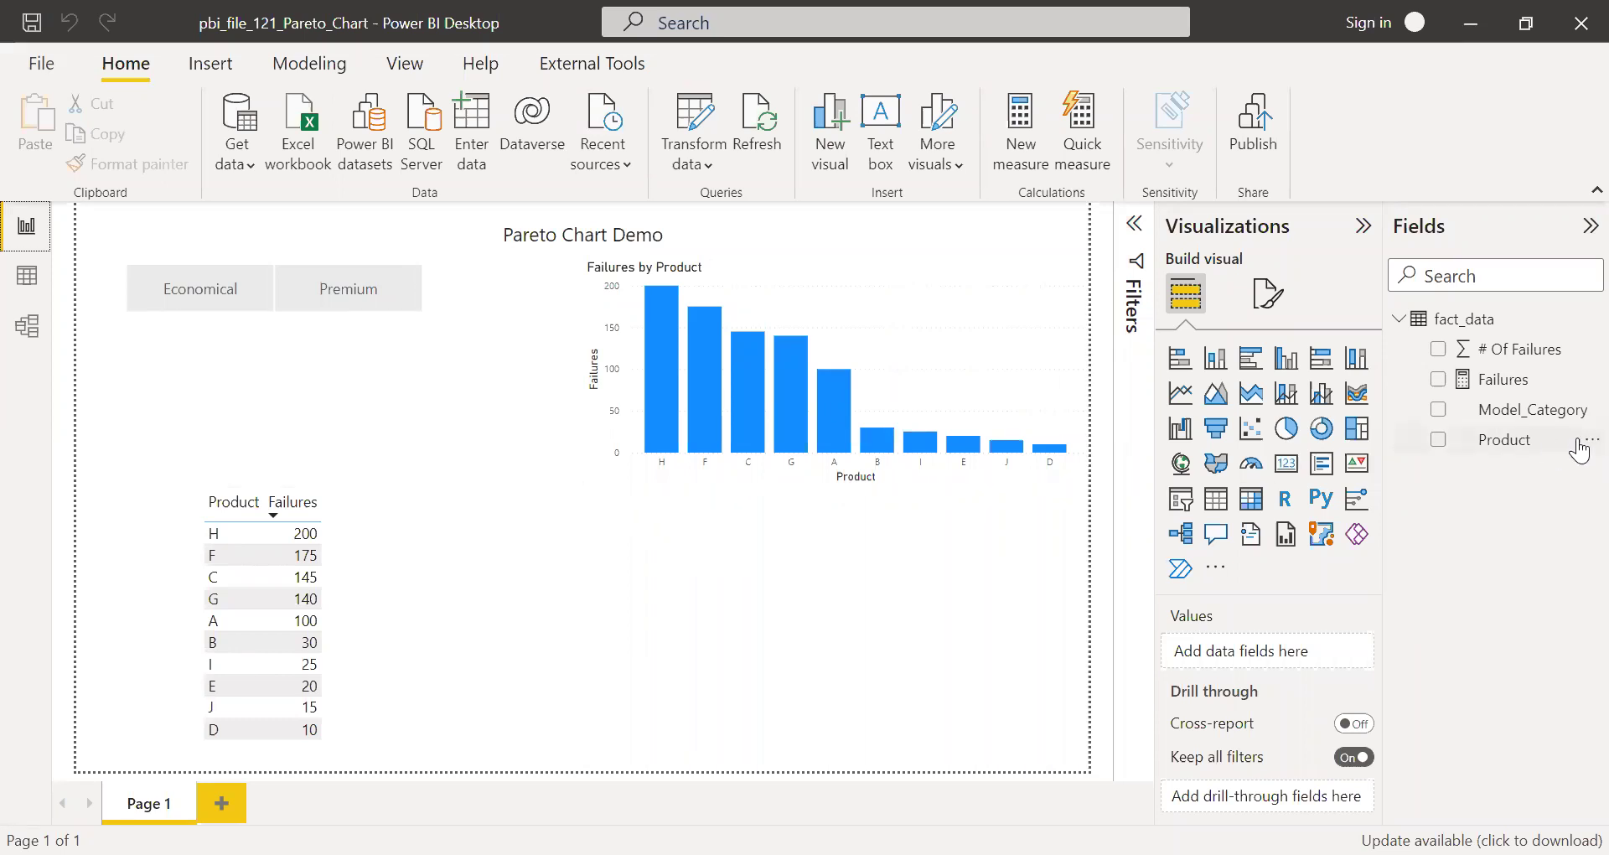
Select the Failures measure, then create a new blank measure in the fact_data table
{"action": "left_click", "coordinate": [1522, 381]}
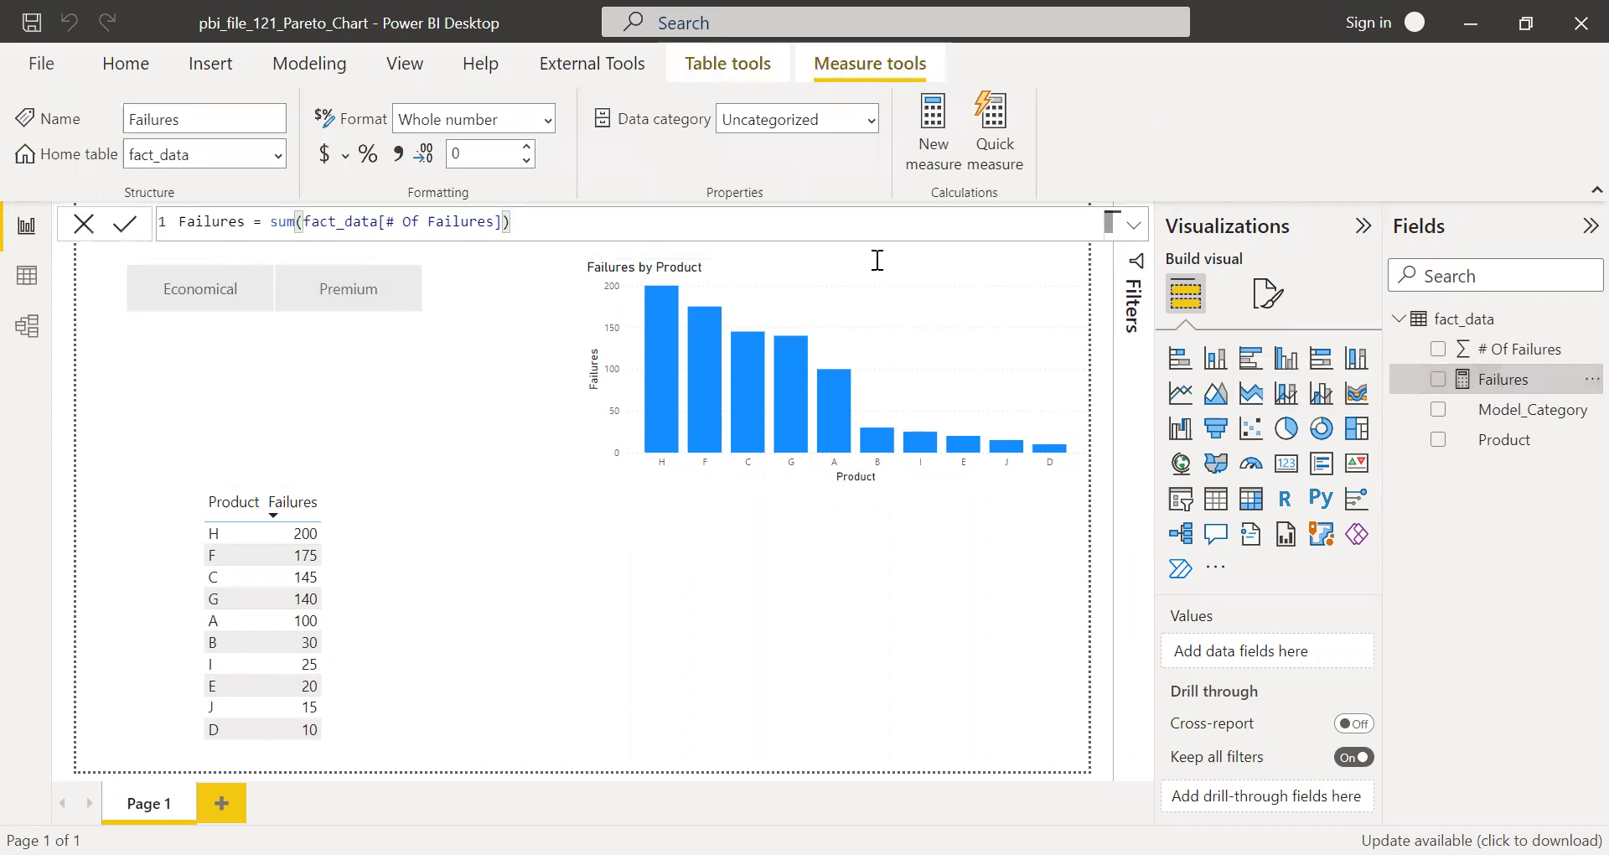
{"action": "right_click", "coordinate": [1490, 320]}
{"action": "left_click", "coordinate": [1363, 339]}
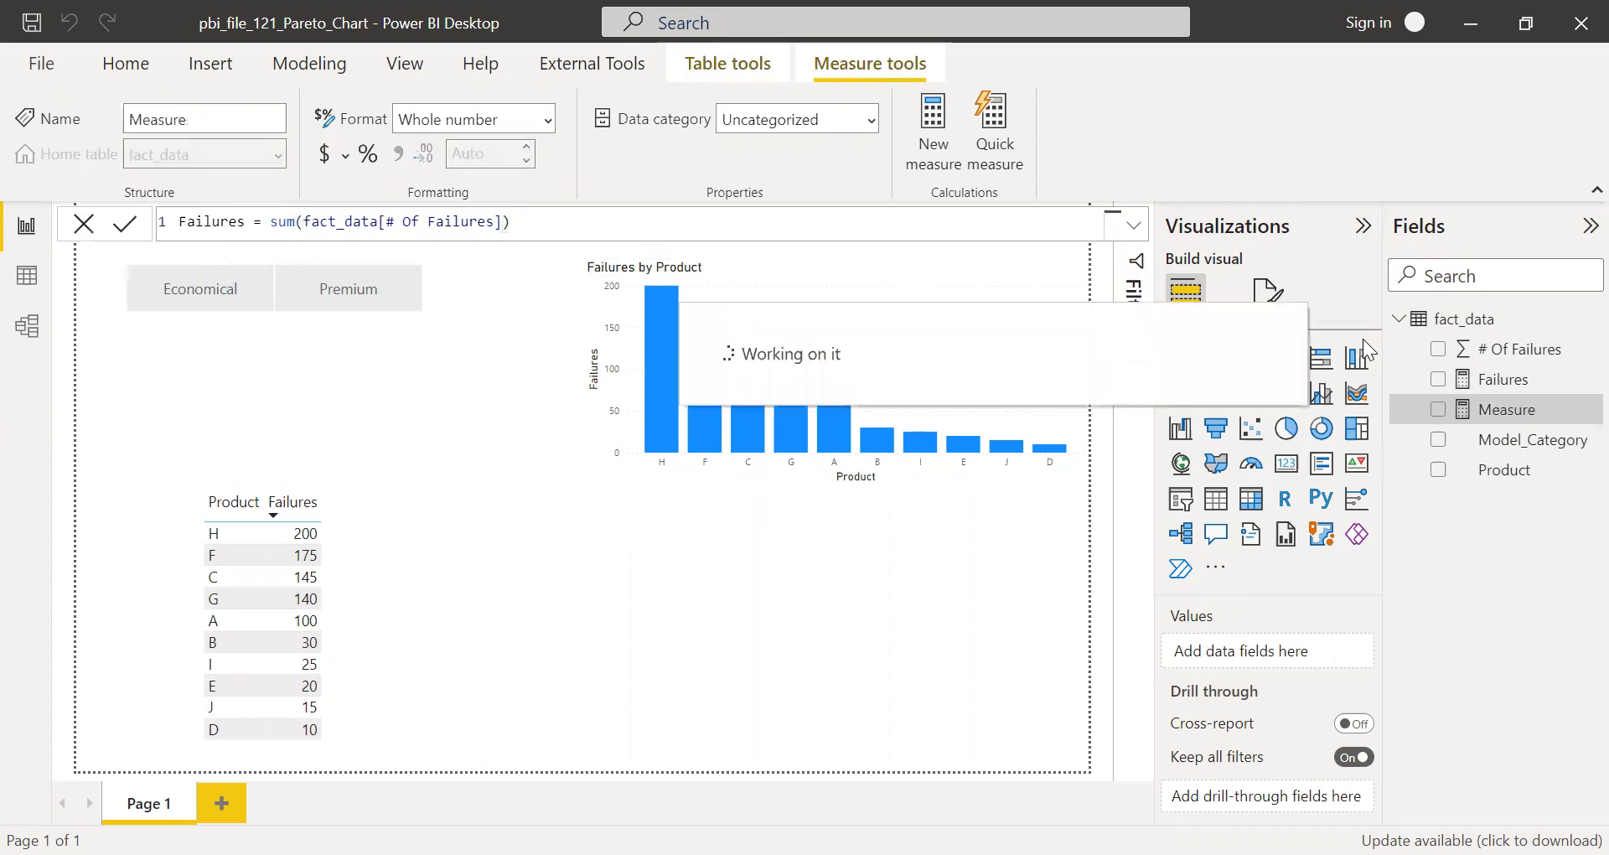
Name the measure cumulative_total and define VAR v_failure = fact_data[Failures]
{"action": "type", "text": "cu"}
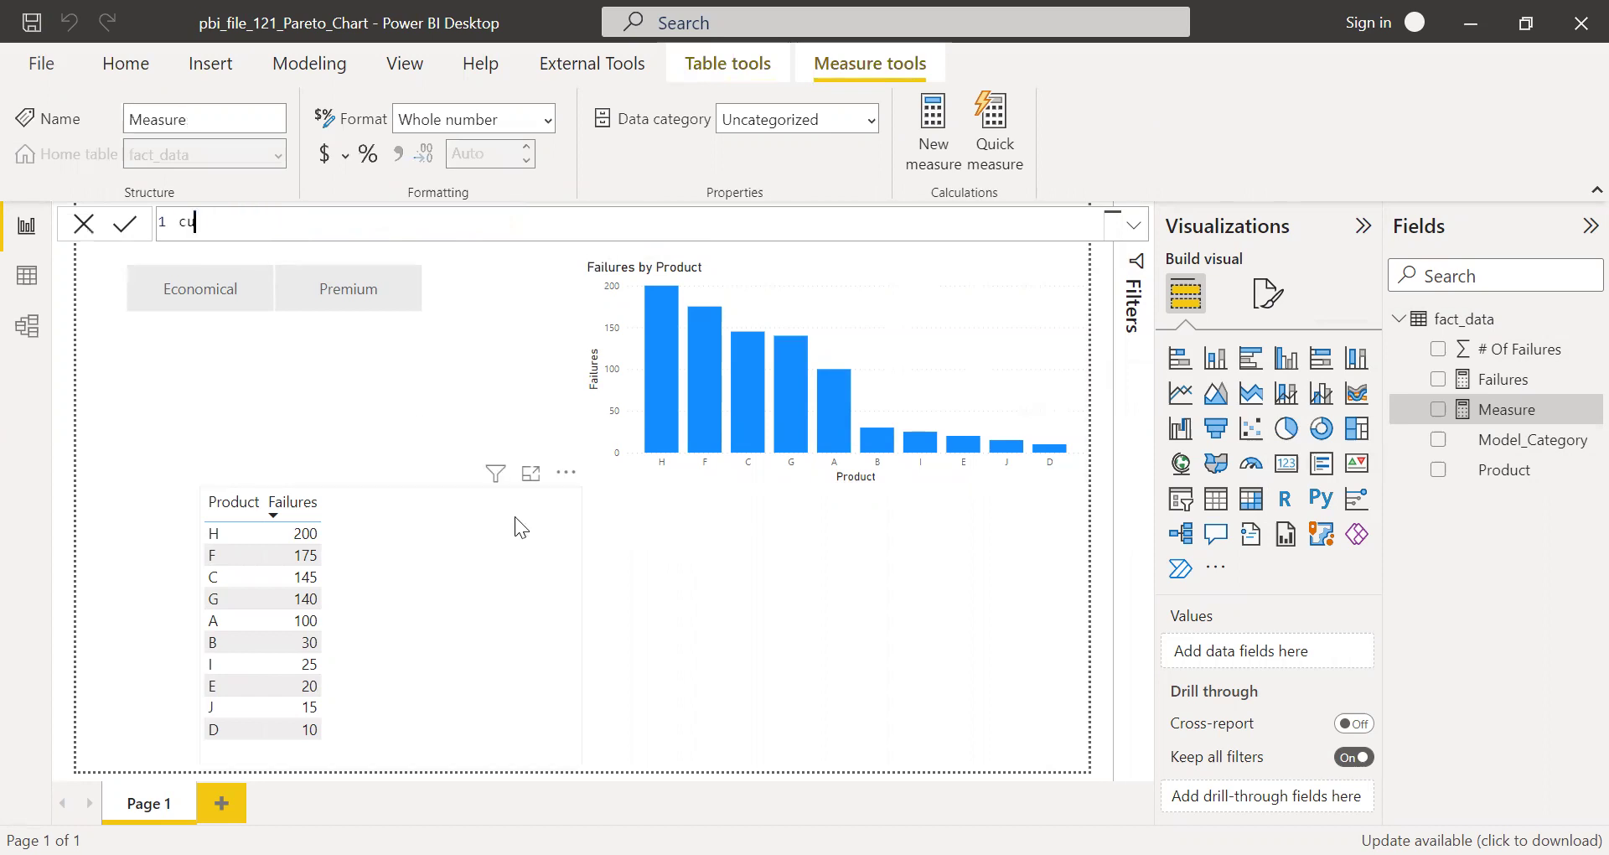
{"action": "type", "text": "mulative_total ="}
{"action": "key", "text": "shift+Return"}
{"action": "type", "text": "var "}
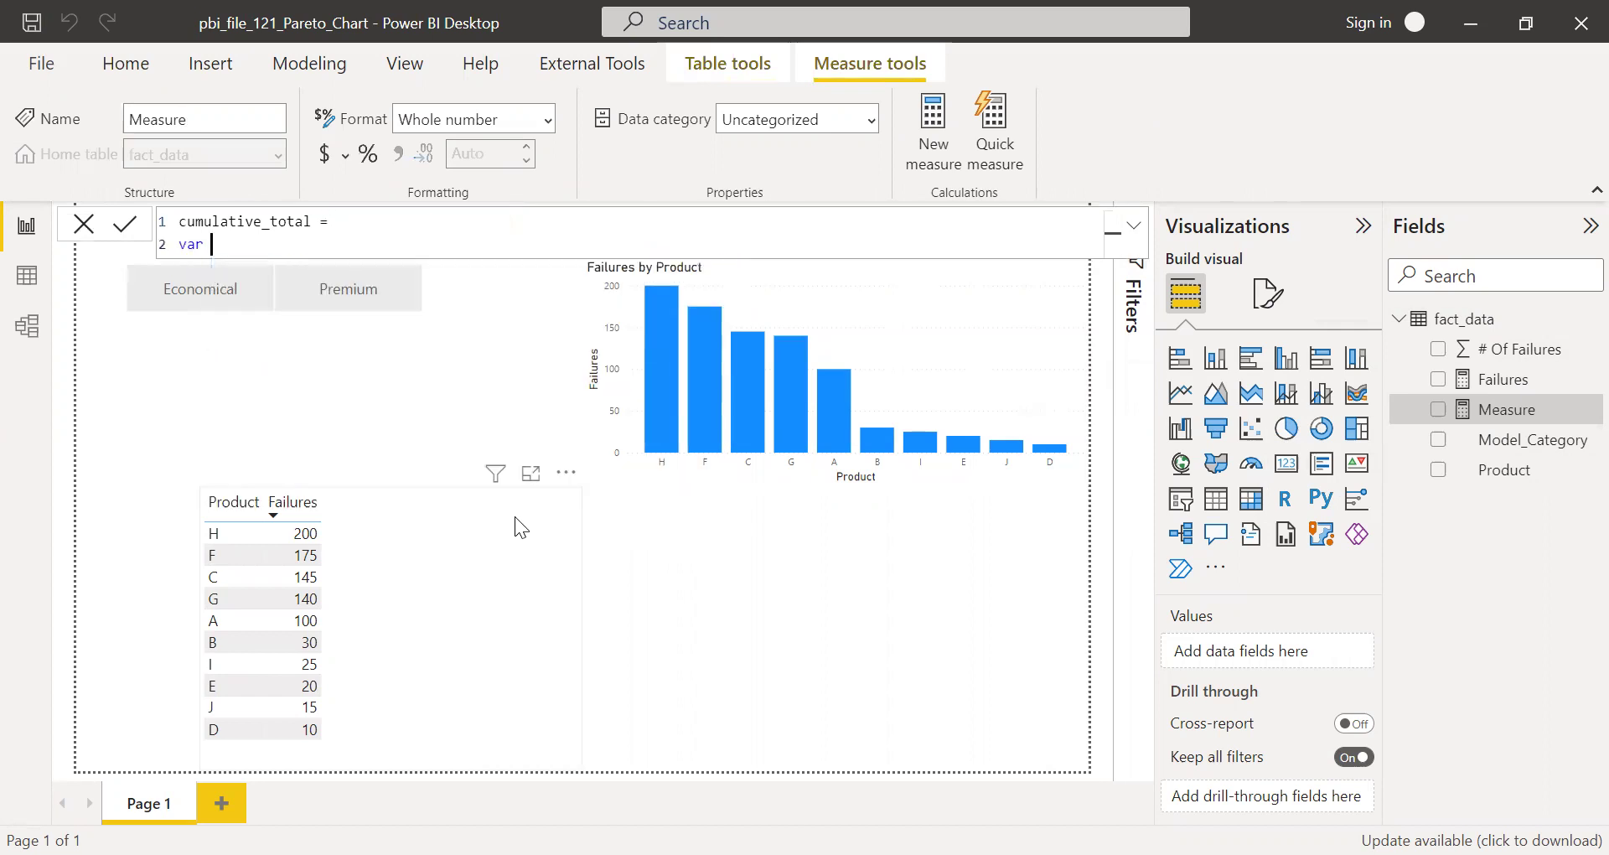
{"action": "type", "text": "v_failu"}
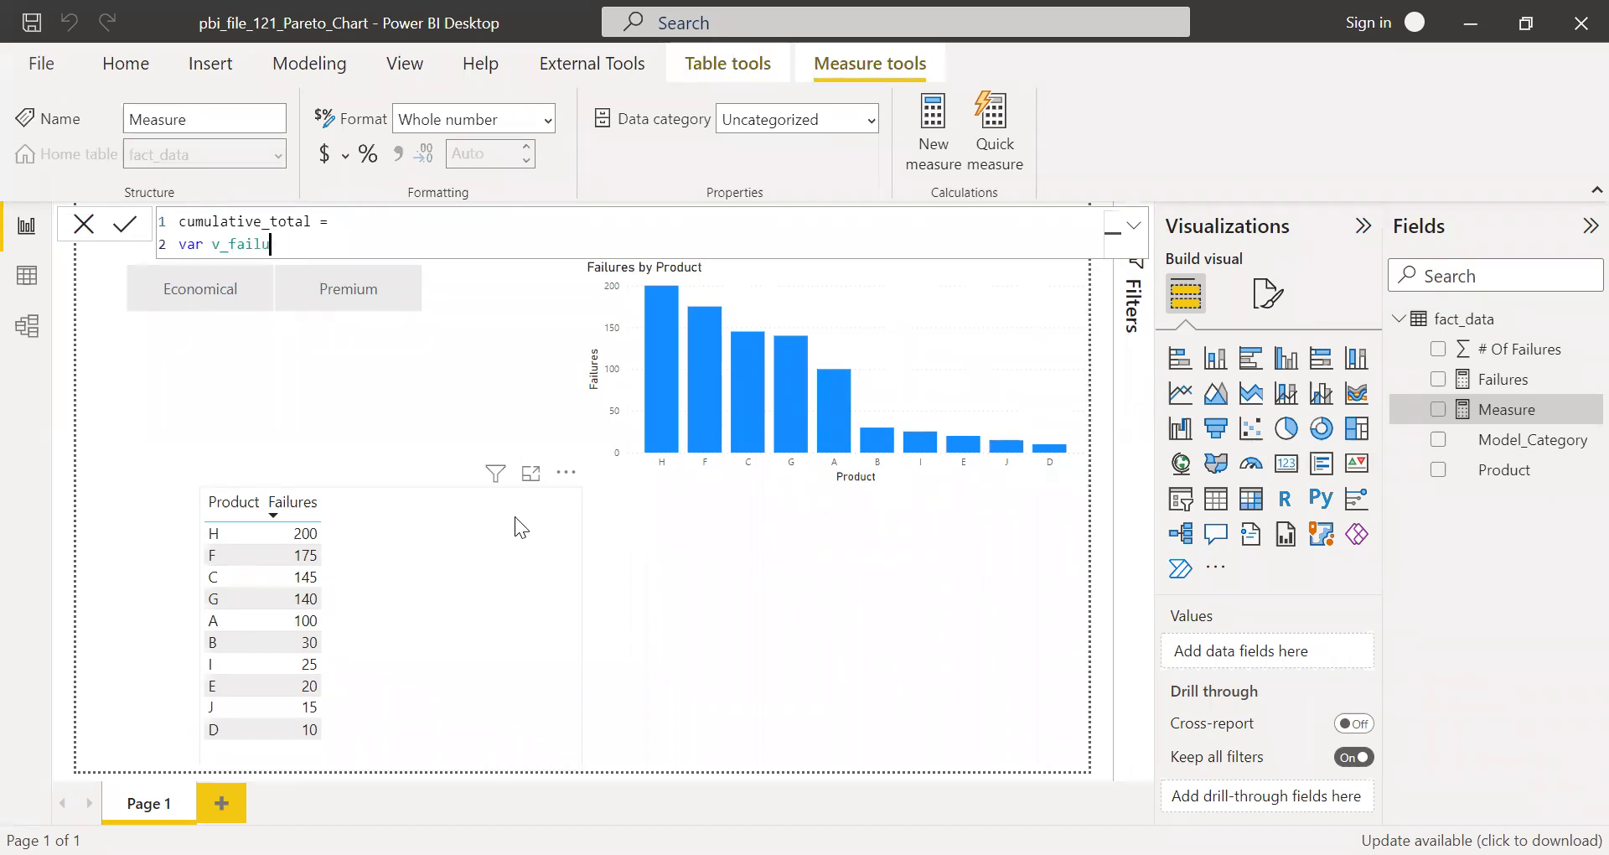
{"action": "type", "text": "re = "}
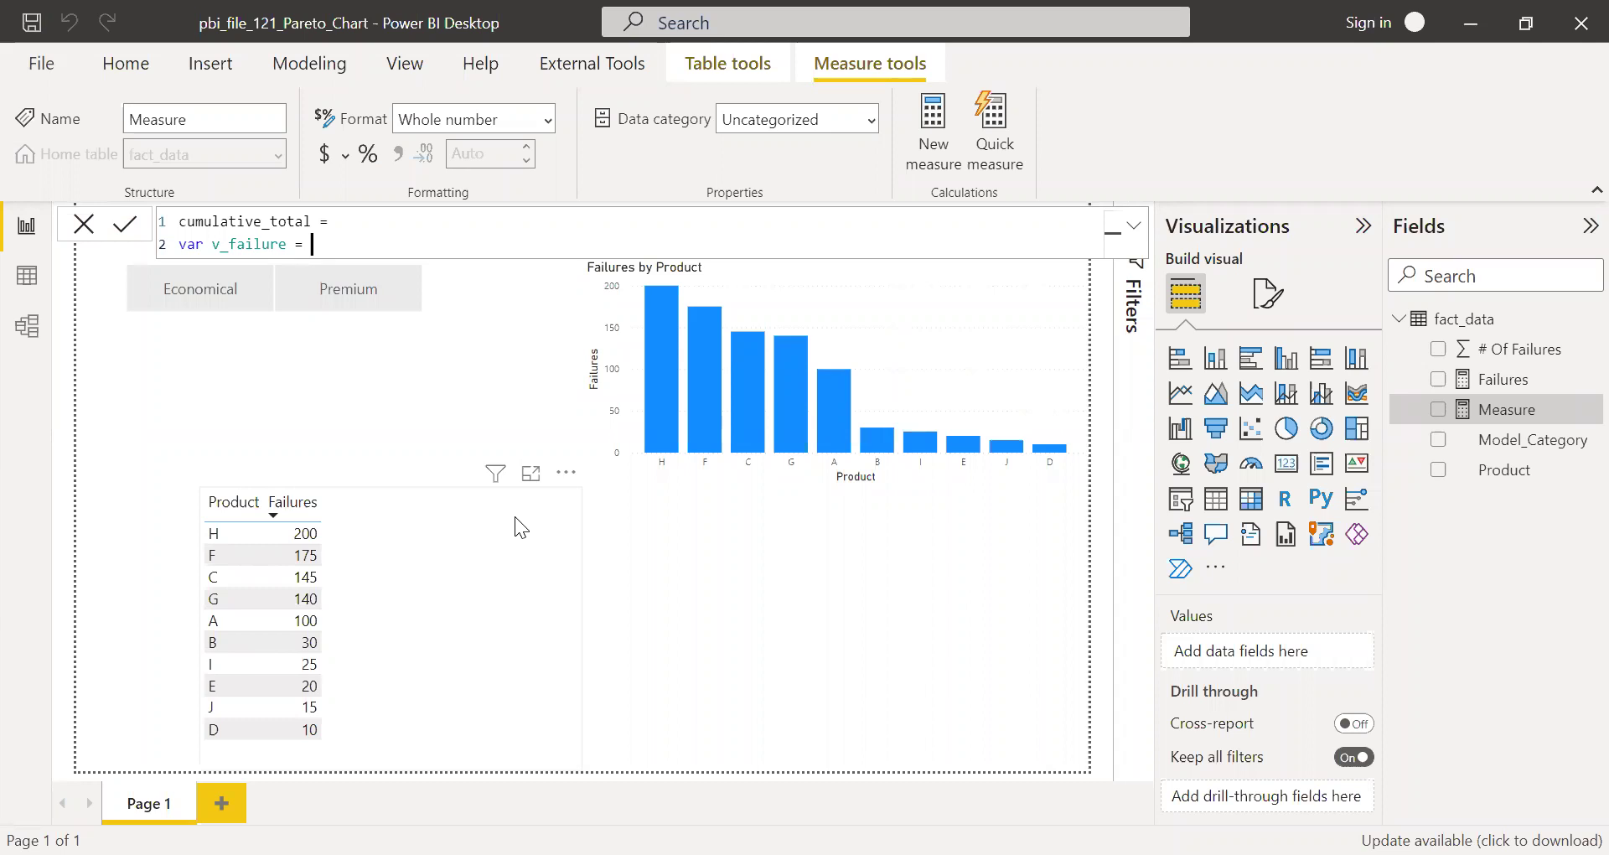
{"action": "type", "text": "fact"}
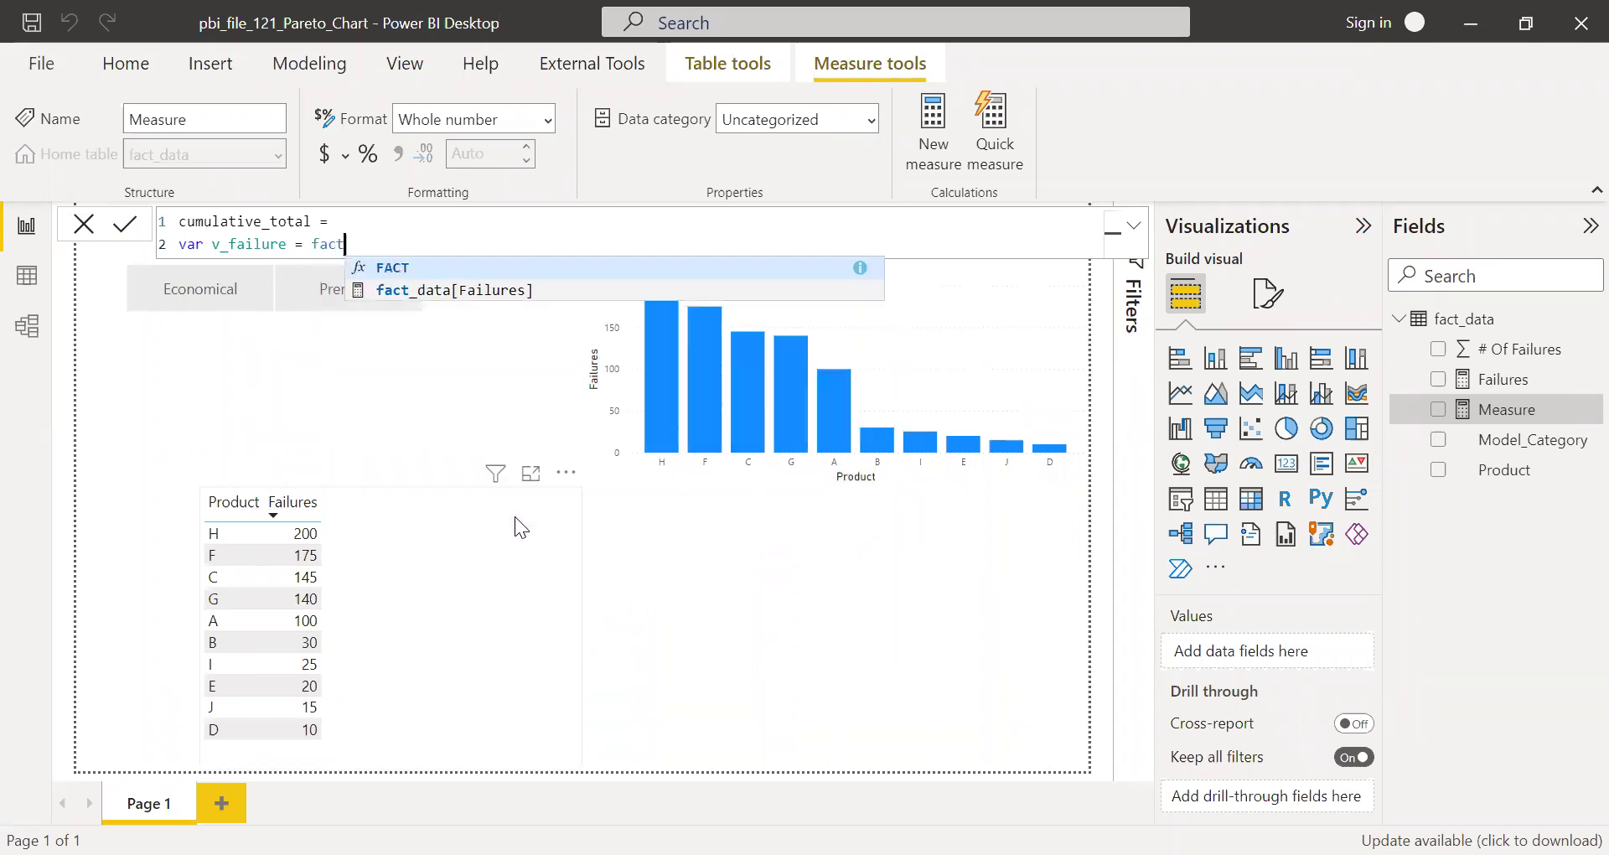
{"action": "key", "text": "Down"}
{"action": "key", "text": "Tab"}
Start the return line: CALCULATE(fact_data[Failures], FILTER(ALLSELECTED(fact_data), …))
{"action": "key", "text": "shift+Return"}
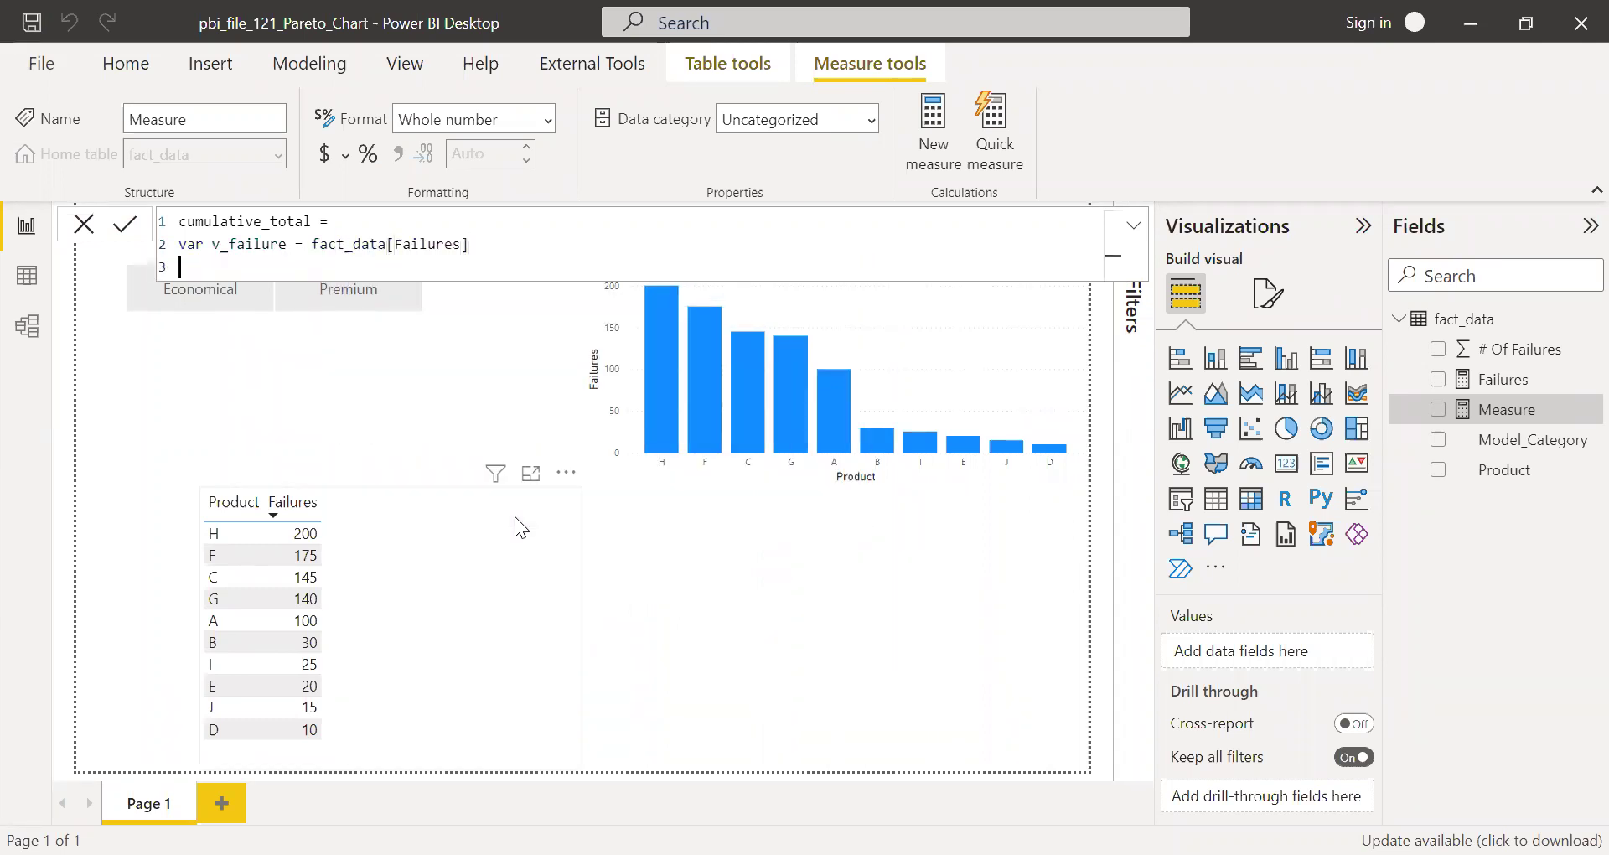
{"action": "type", "text": "return CALCULATE("}
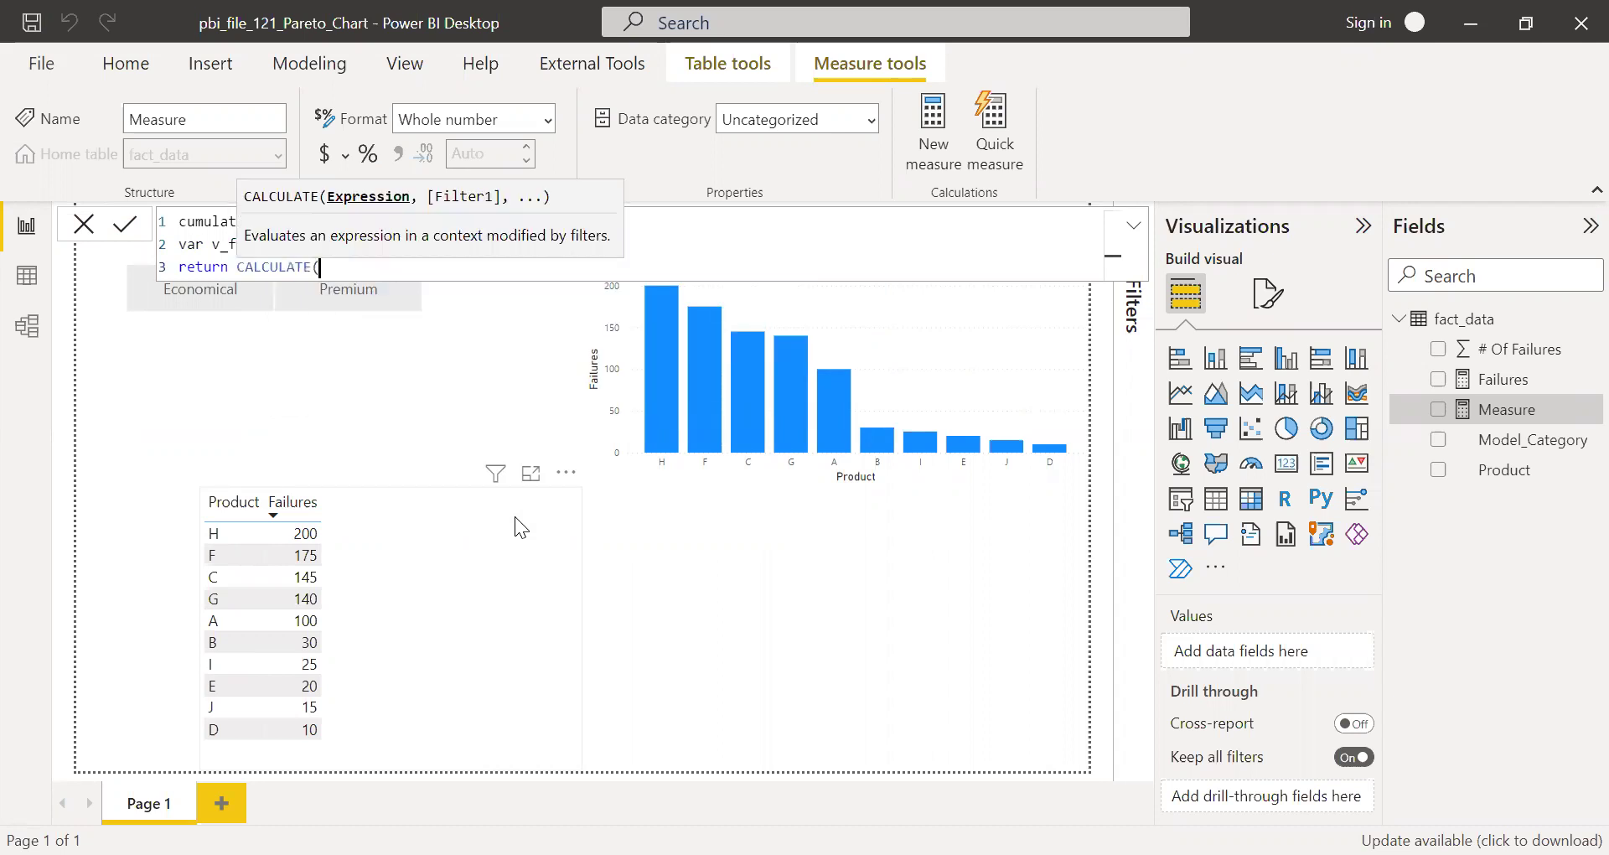
{"action": "type", "text": "fa"}
{"action": "key", "text": "Down"}
{"action": "key", "text": "Down"}
{"action": "key", "text": "Tab"}
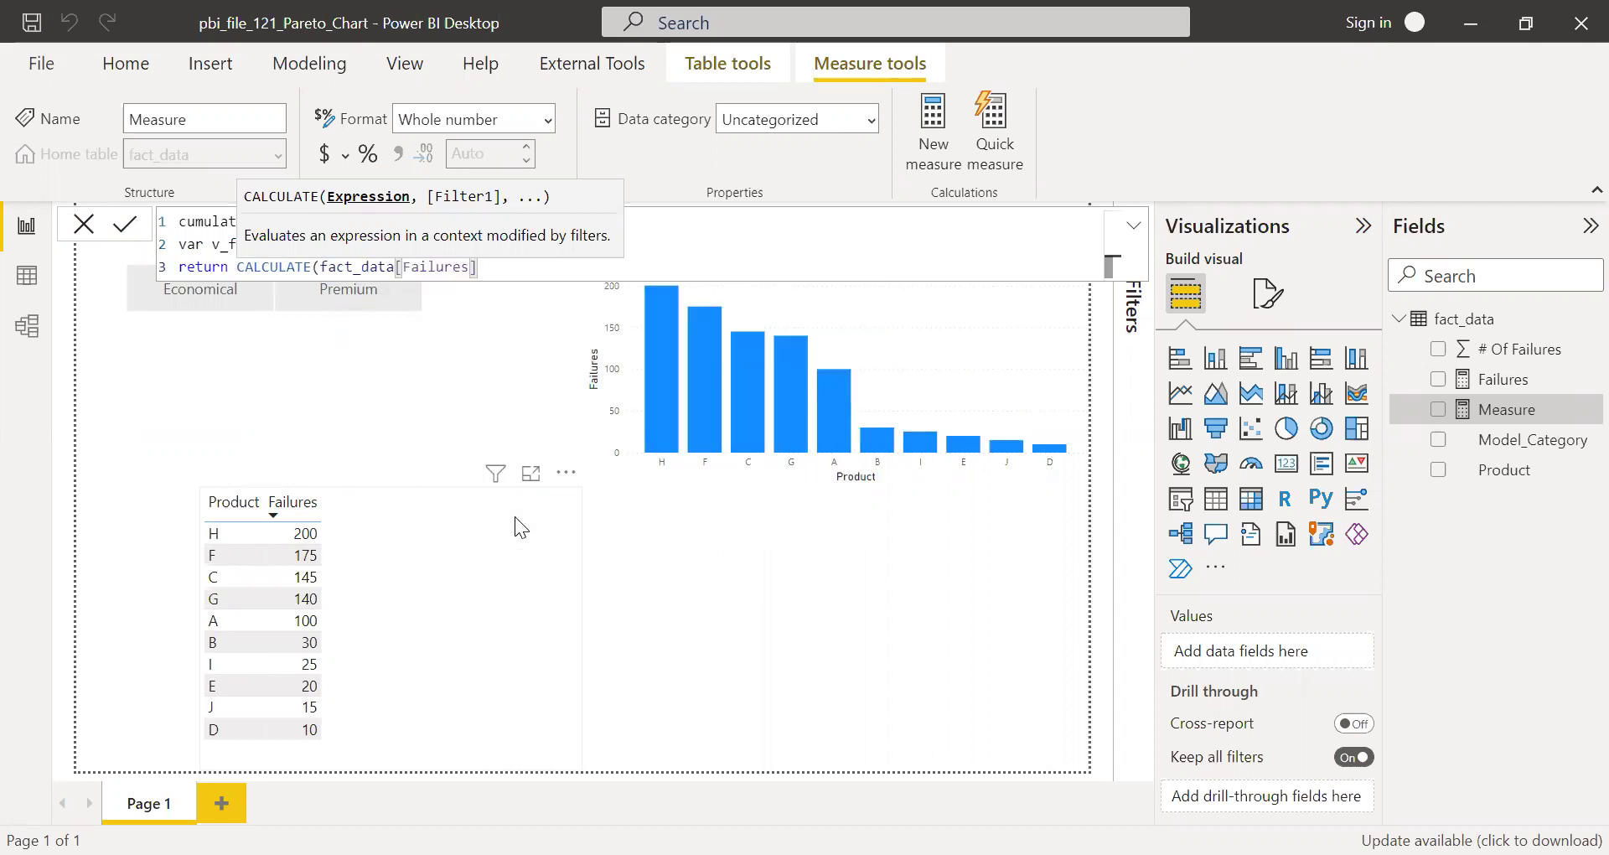
{"action": "type", "text": ","}
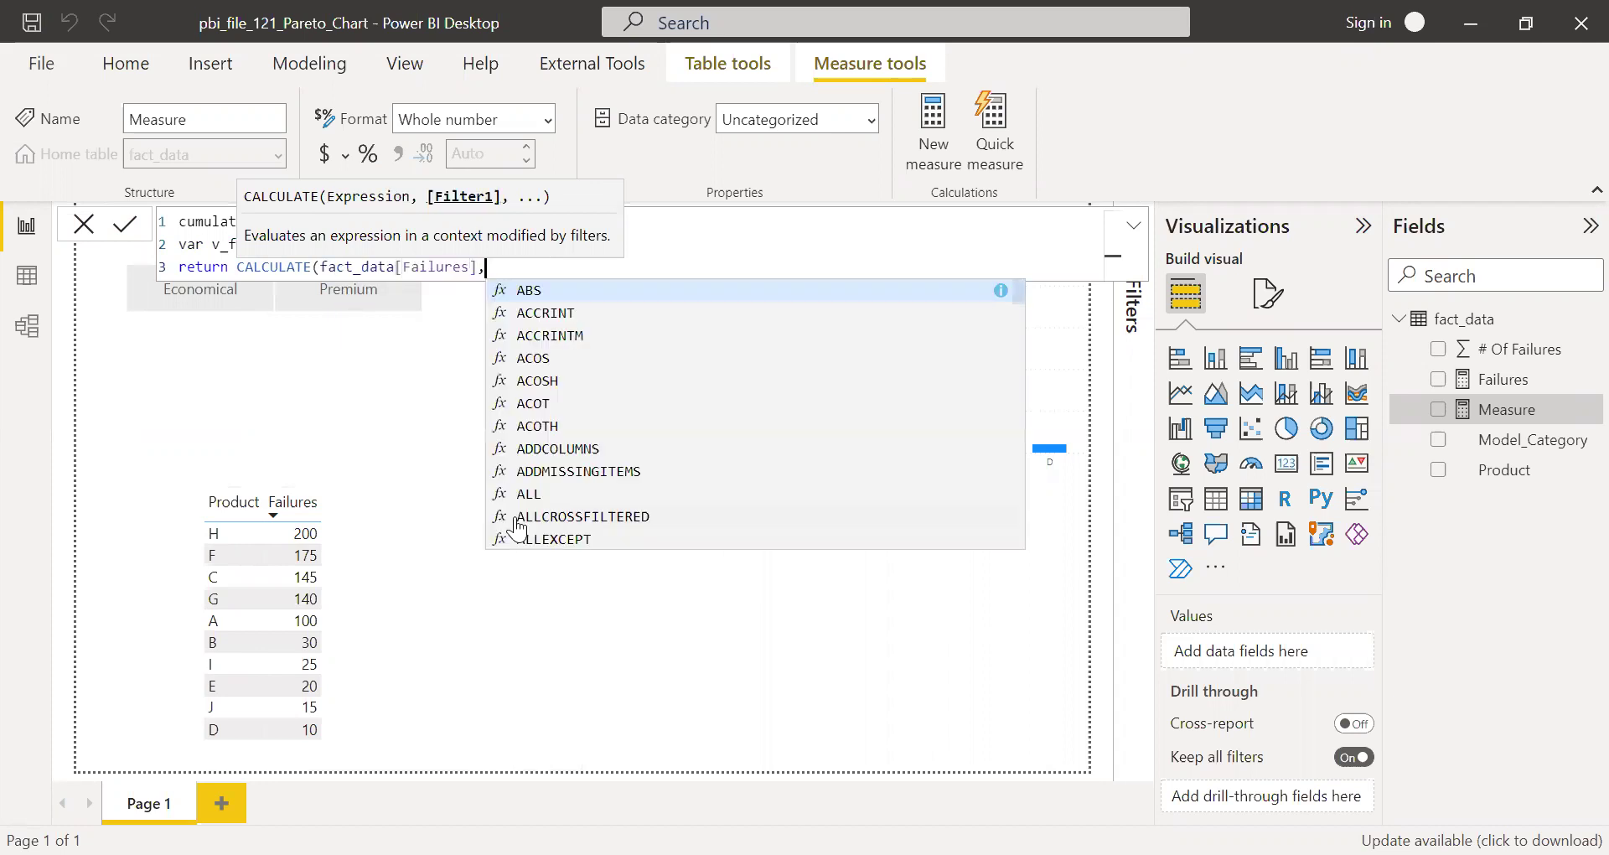
{"action": "type", "text": "FILTER("}
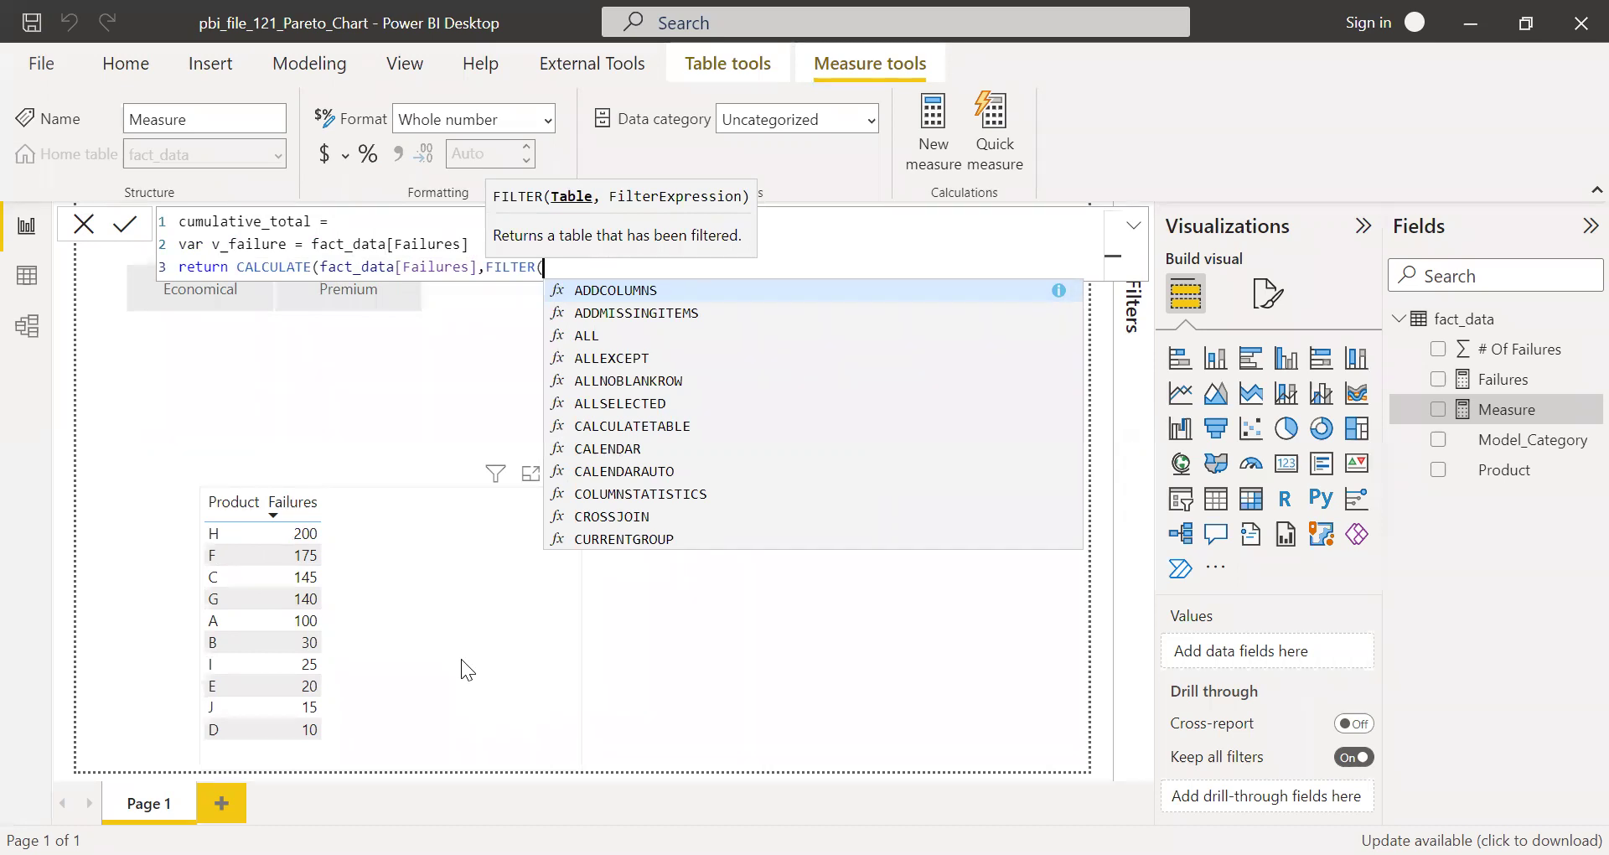
{"action": "type", "text": "all"}
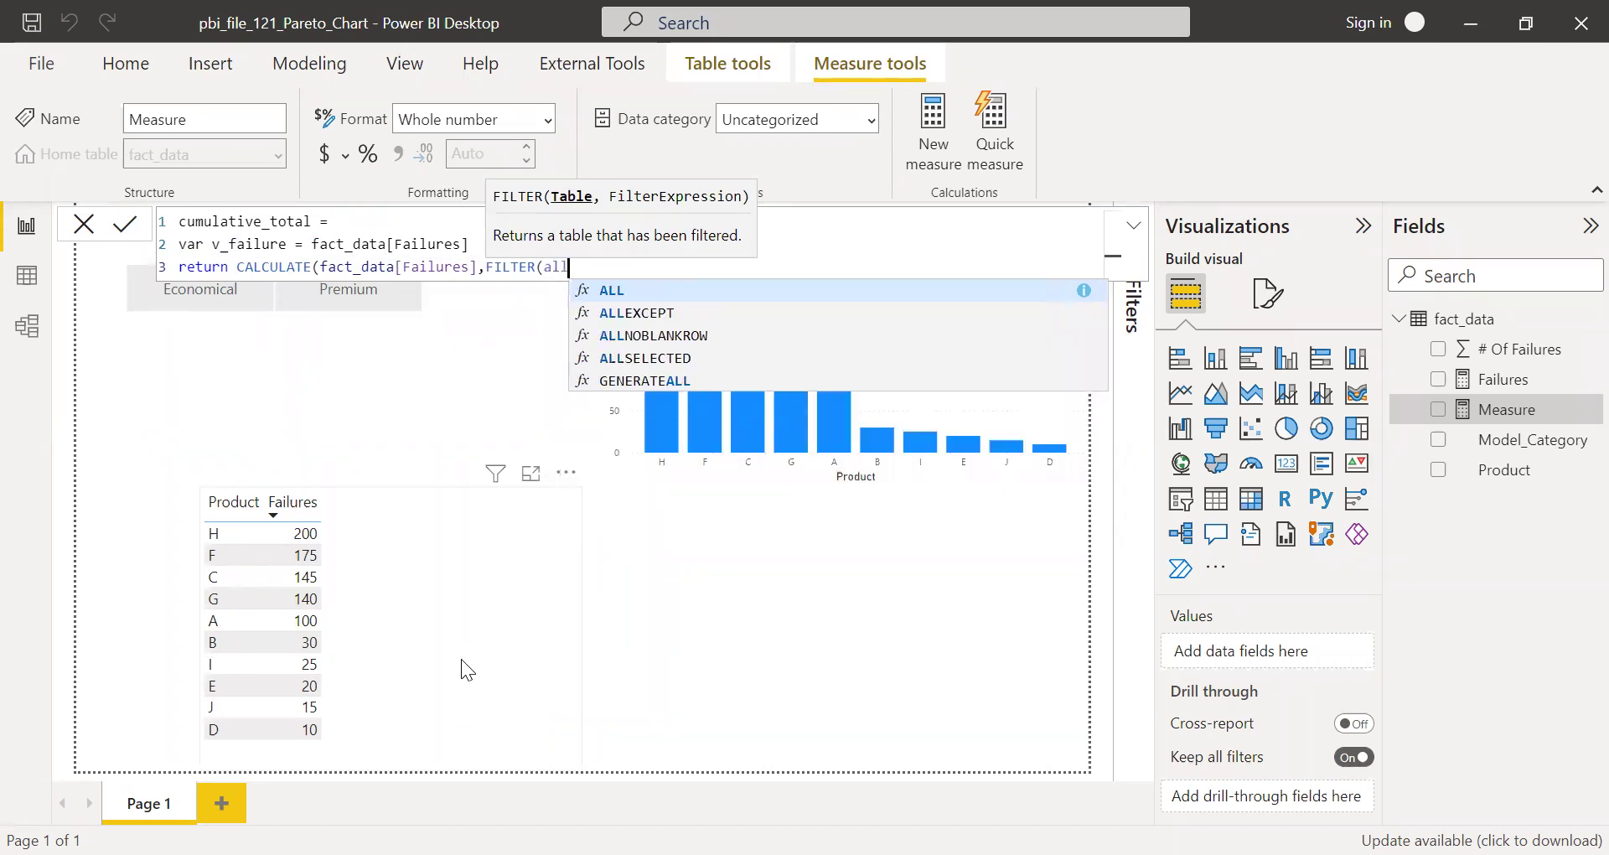
{"action": "key", "text": "Down"}
{"action": "key", "text": "Down"}
{"action": "key", "text": "Down"}
{"action": "key", "text": "Tab"}
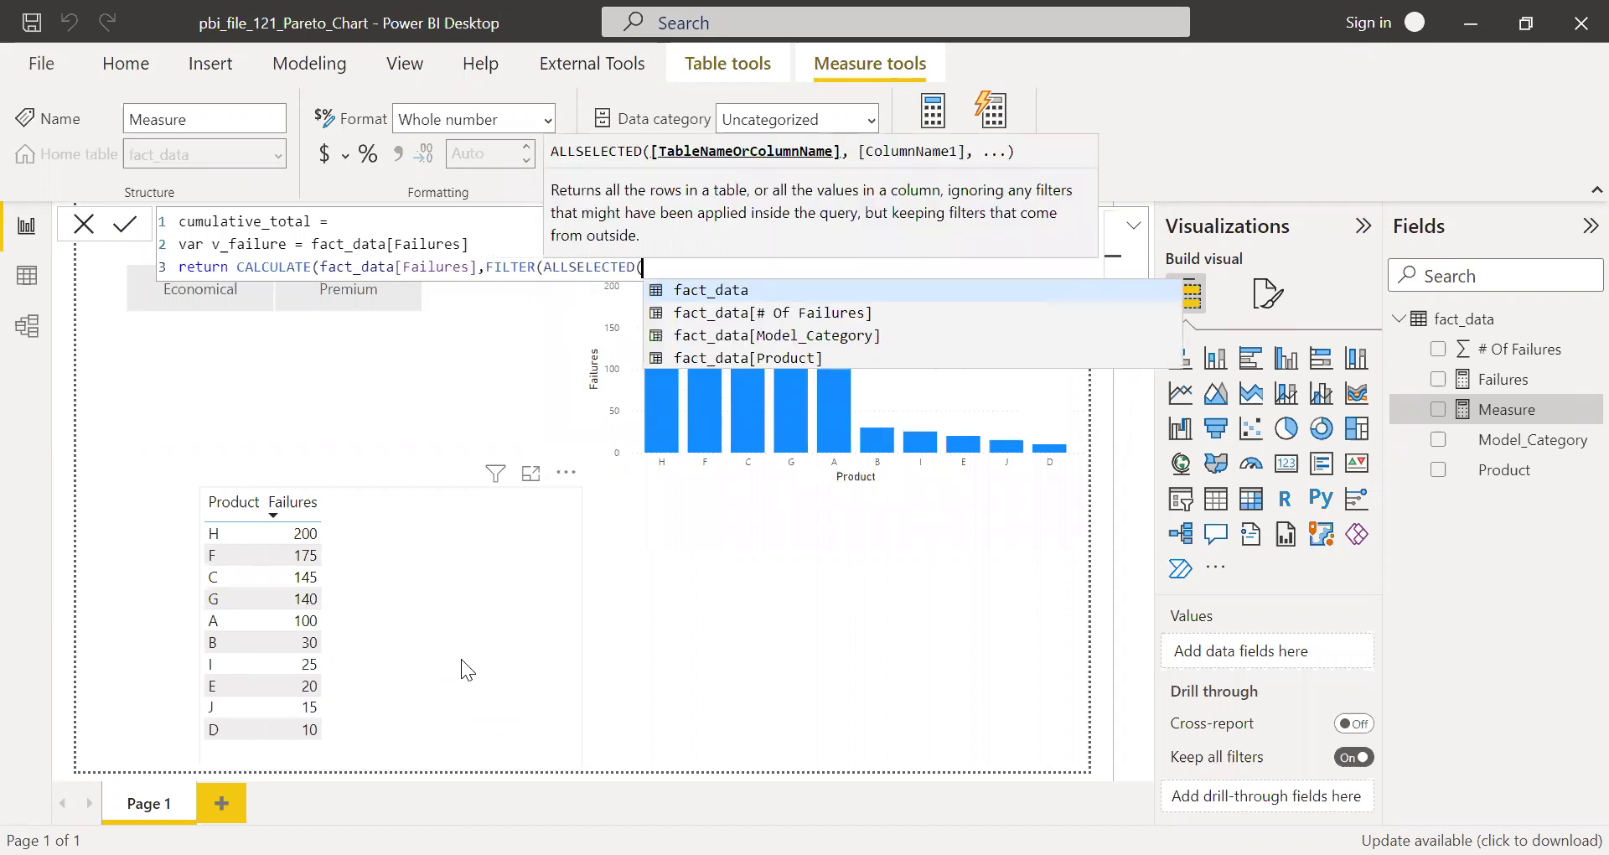
{"action": "key", "text": "Tab"}
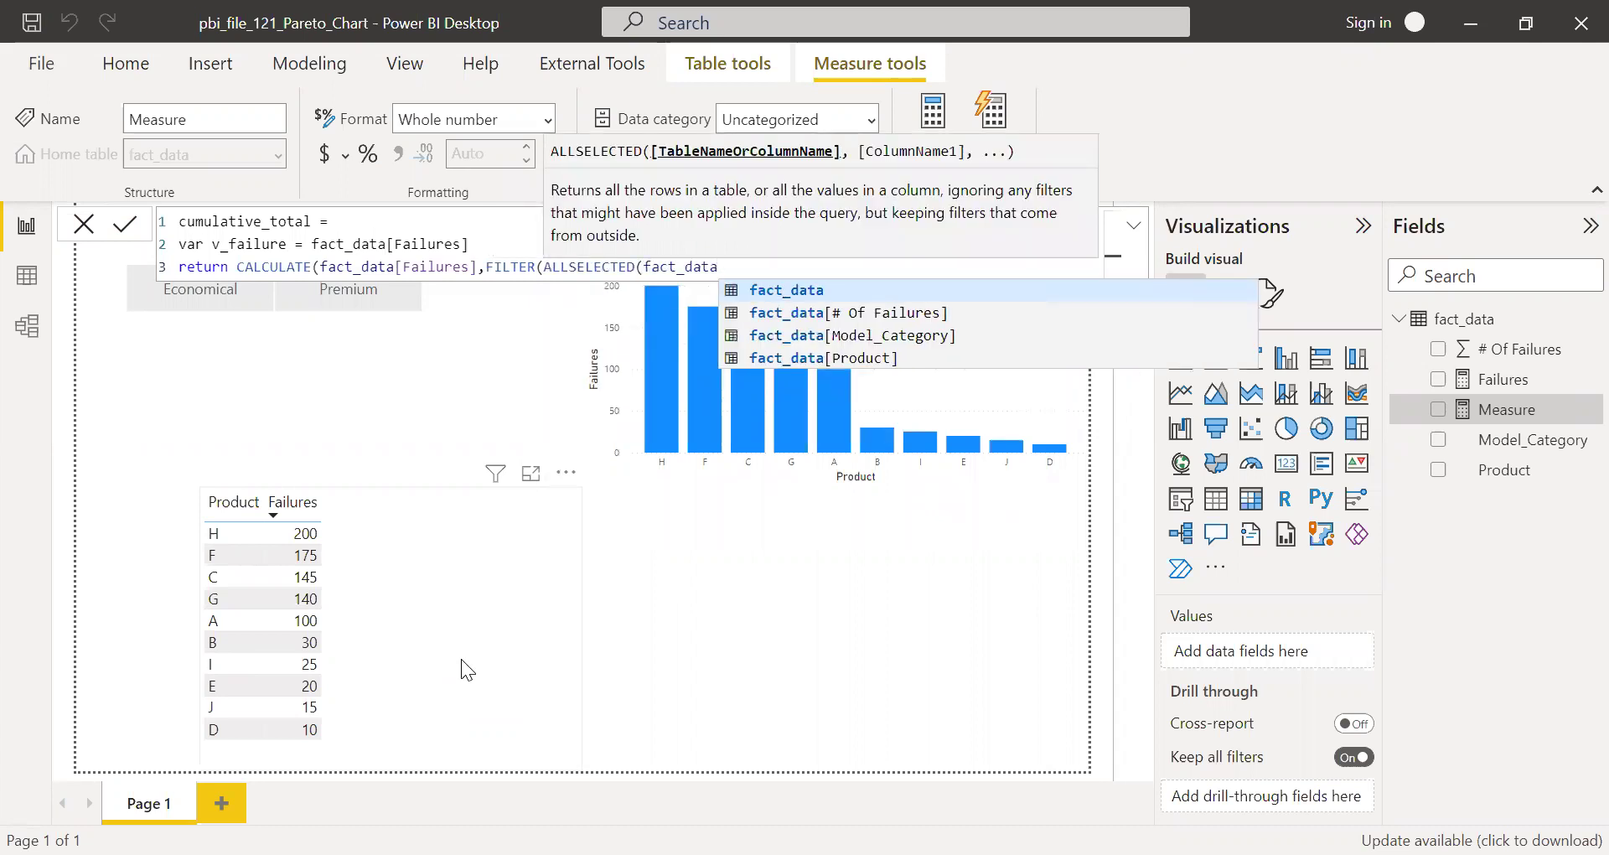
Finish the filter condition fact_data[Failures] >= v_failure and commit cumulative_total
{"action": "type", "text": "),"}
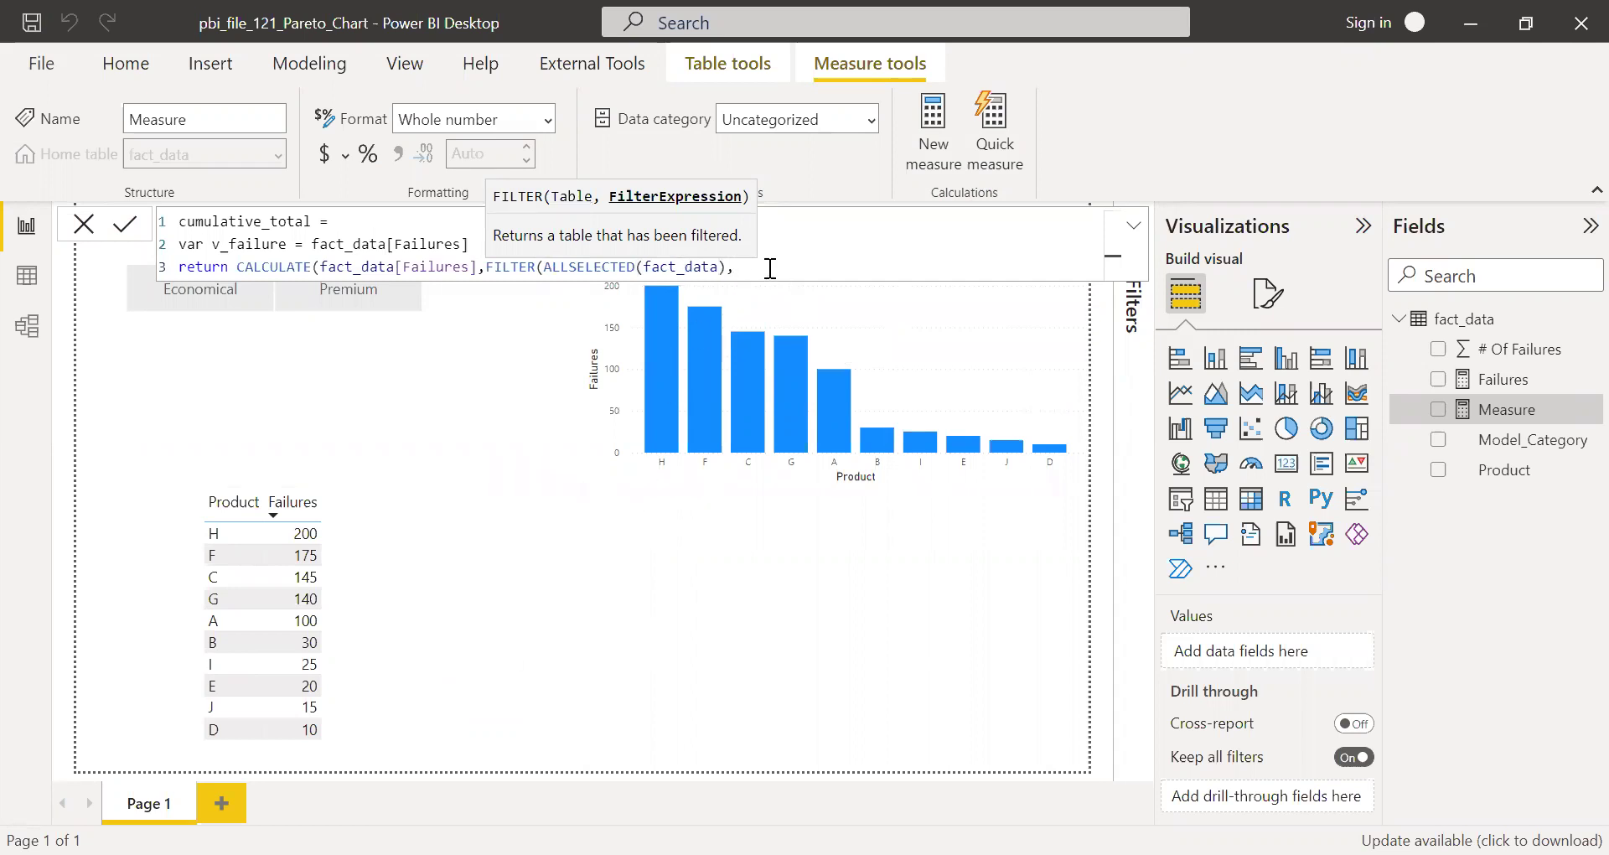
{"action": "type", "text": "failu"}
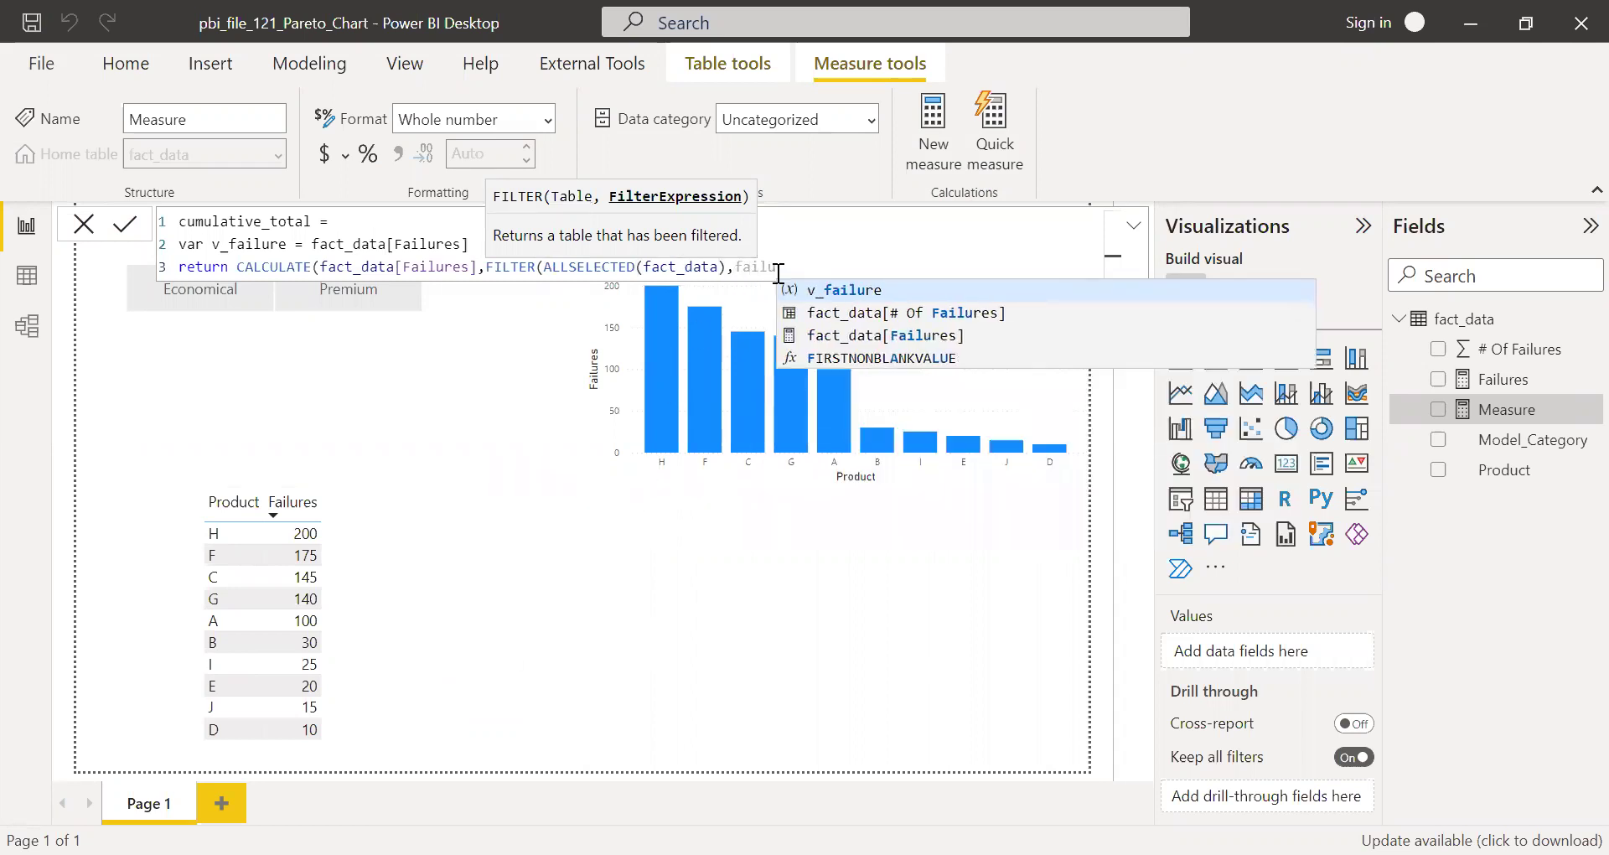
{"action": "key", "text": "Down"}
{"action": "key", "text": "Down"}
{"action": "key", "text": "Tab"}
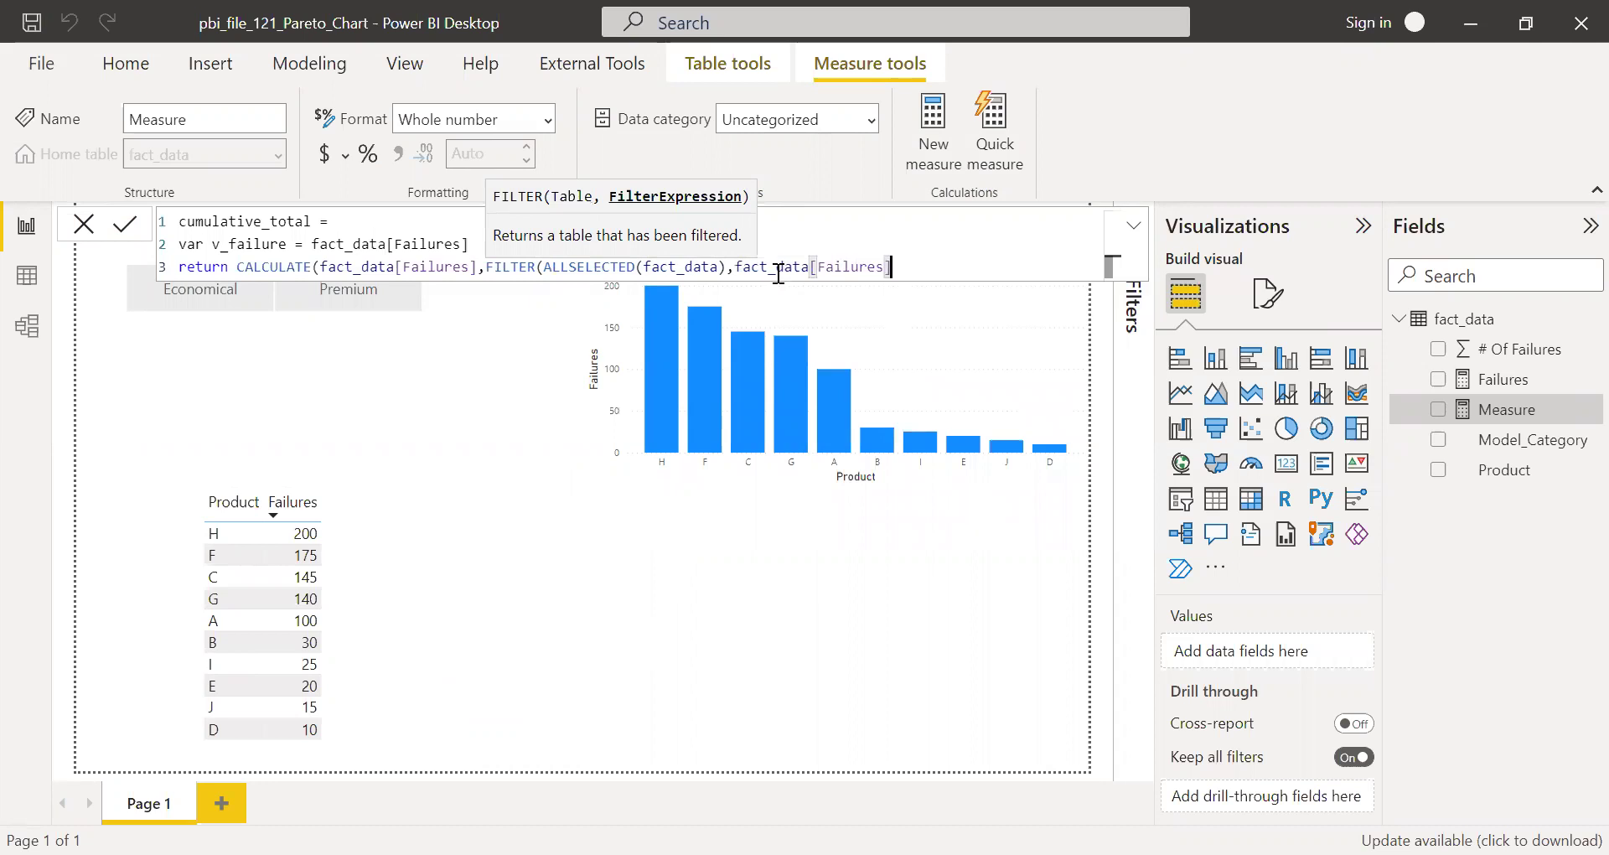
{"action": "type", "text": ">="}
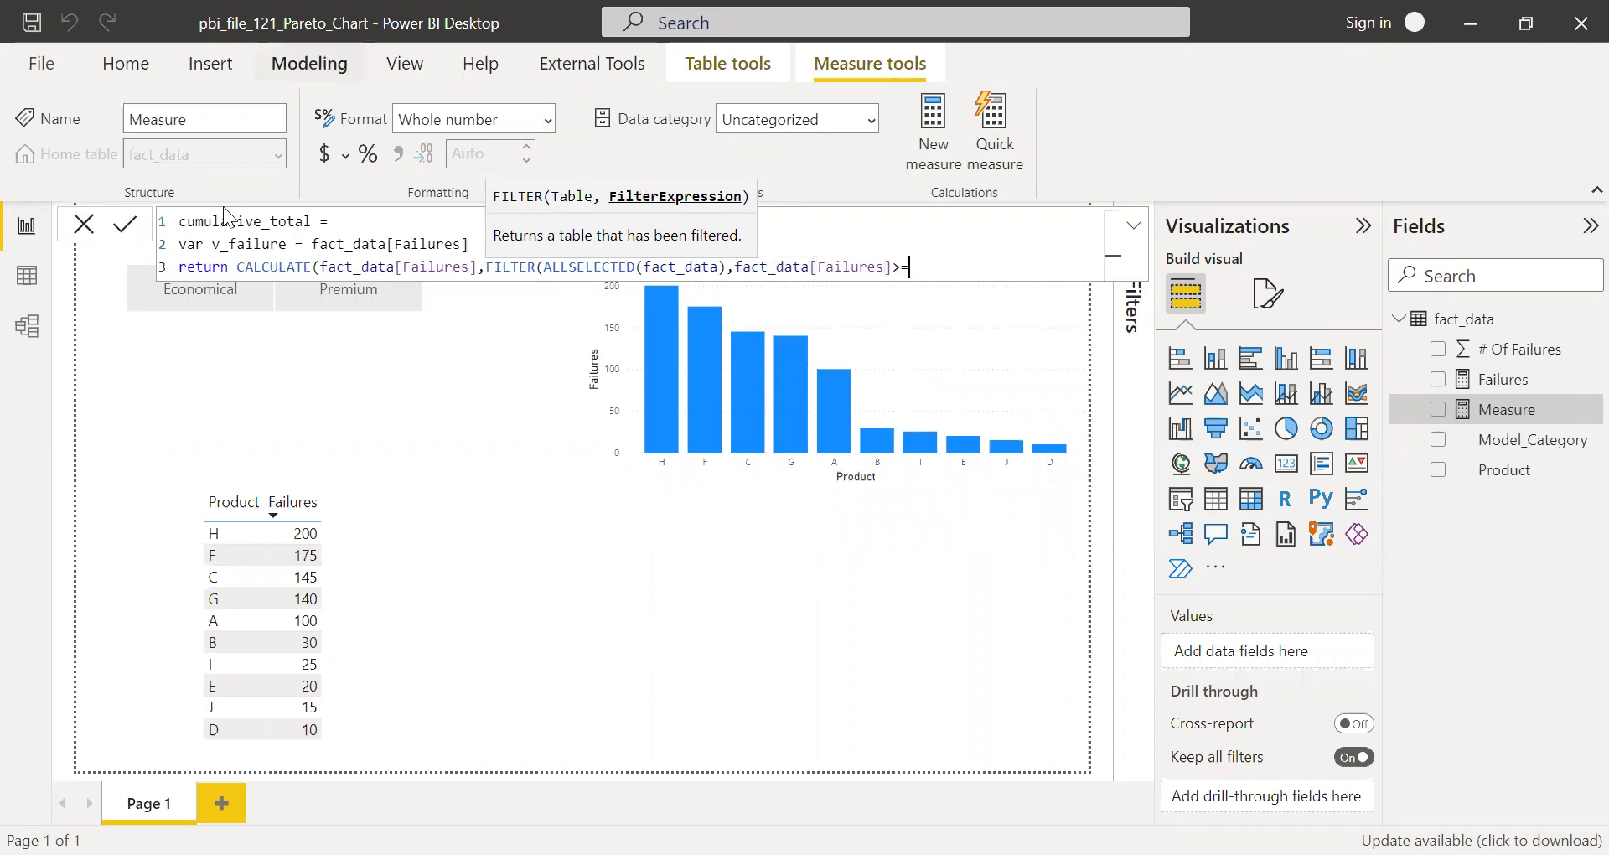
{"action": "type", "text": "v_failure"}
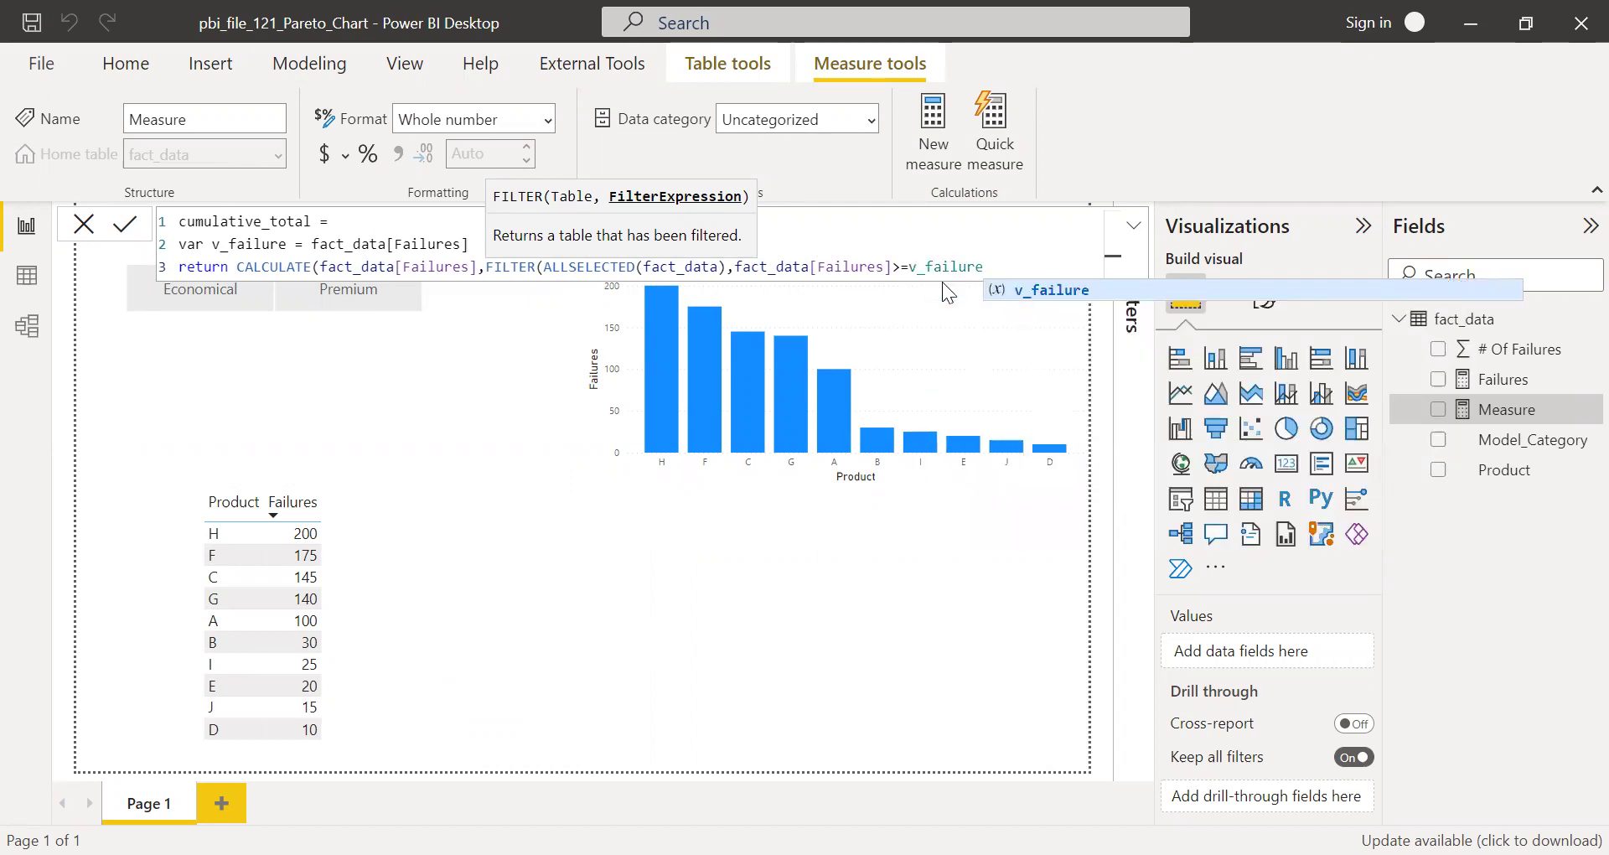
{"action": "type", "text": "))"}
{"action": "key", "text": "Return"}
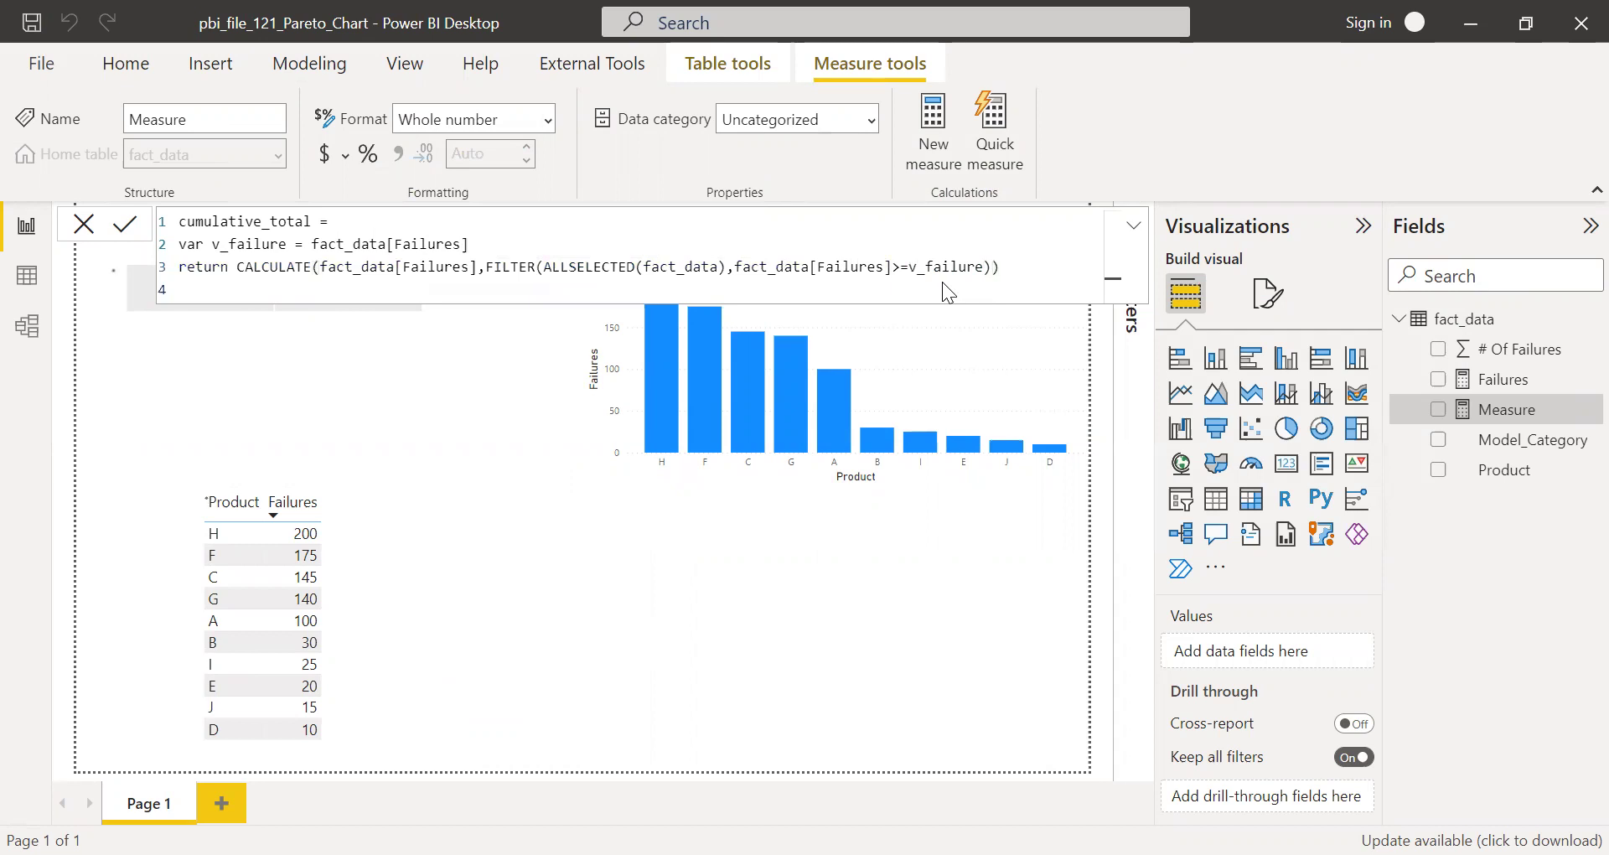
{"action": "key", "text": "Return"}
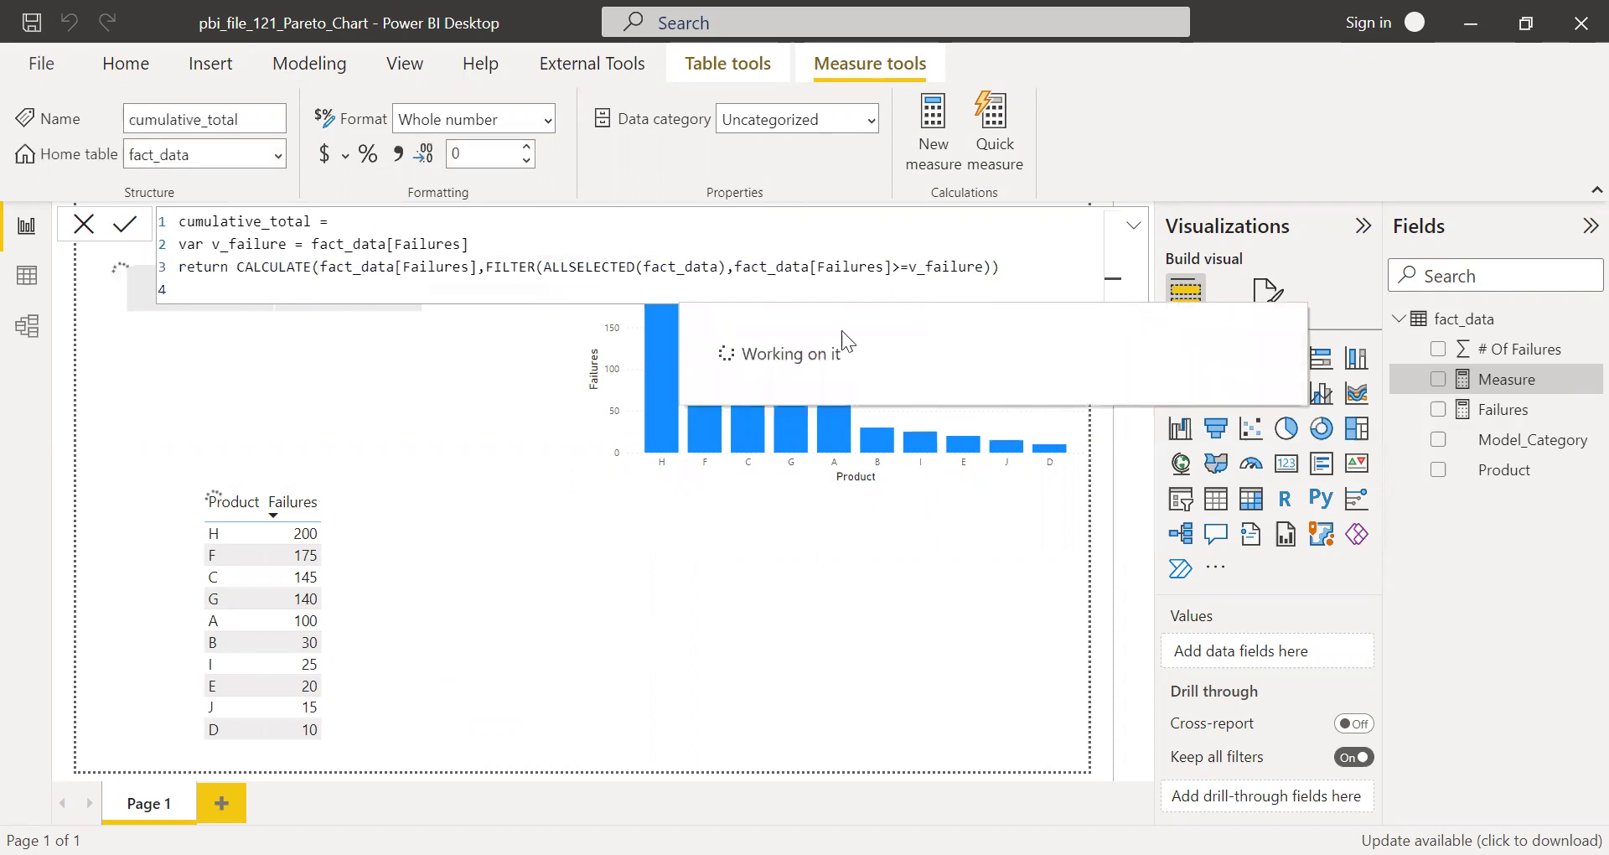
Add cumulative_total to the product table, showing running totals from 200 (H) to 860 (D)
{"action": "left_click", "coordinate": [410, 499]}
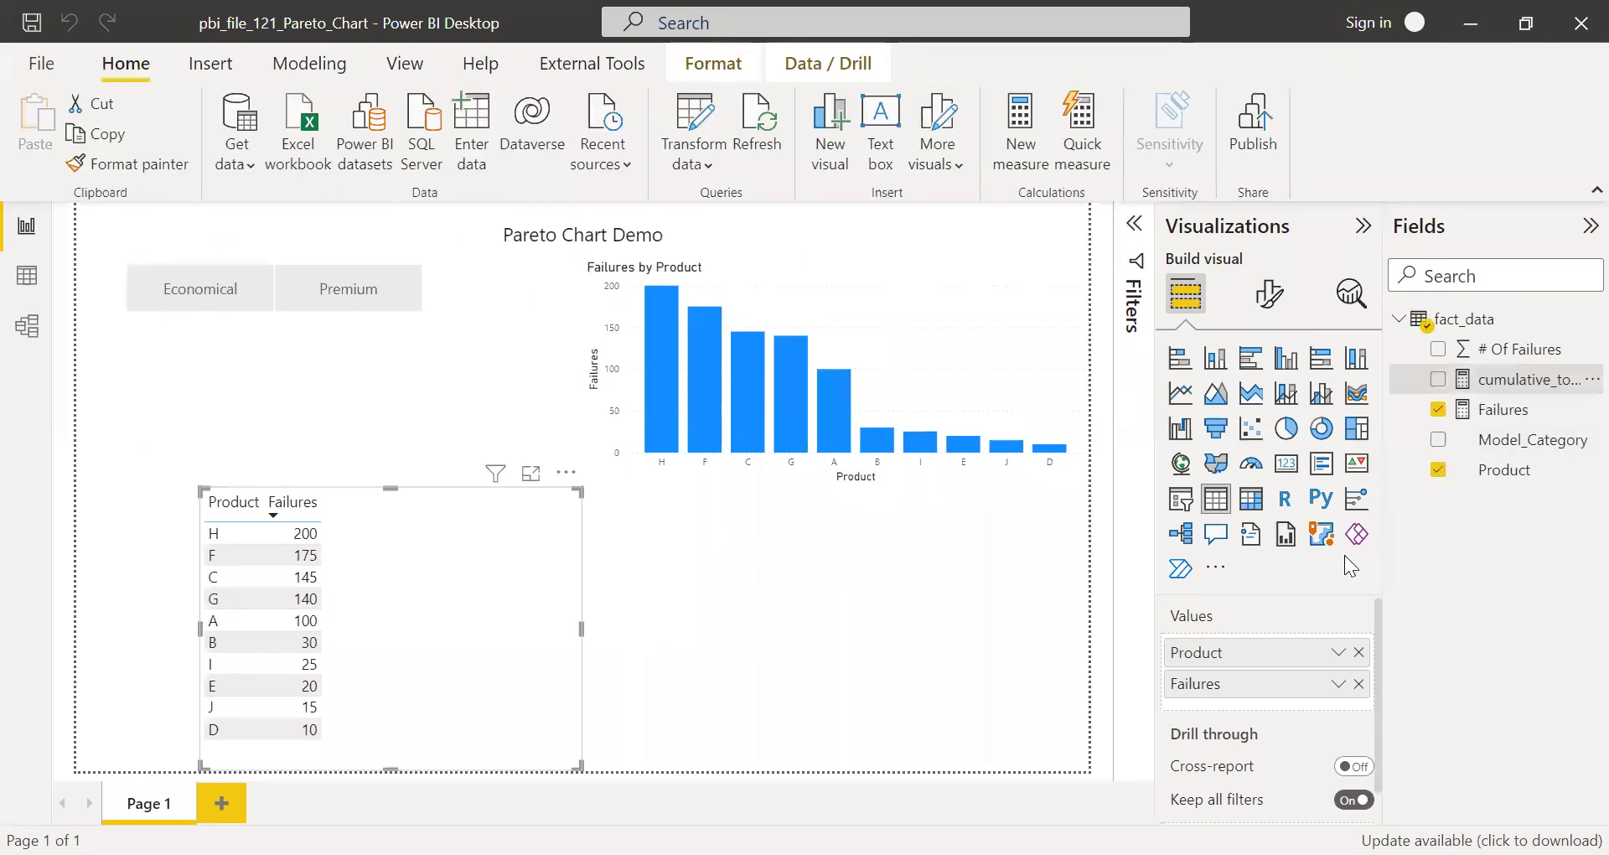
{"action": "left_click_drag", "start_coordinate": [1344, 554], "coordinate": [1255, 710]}
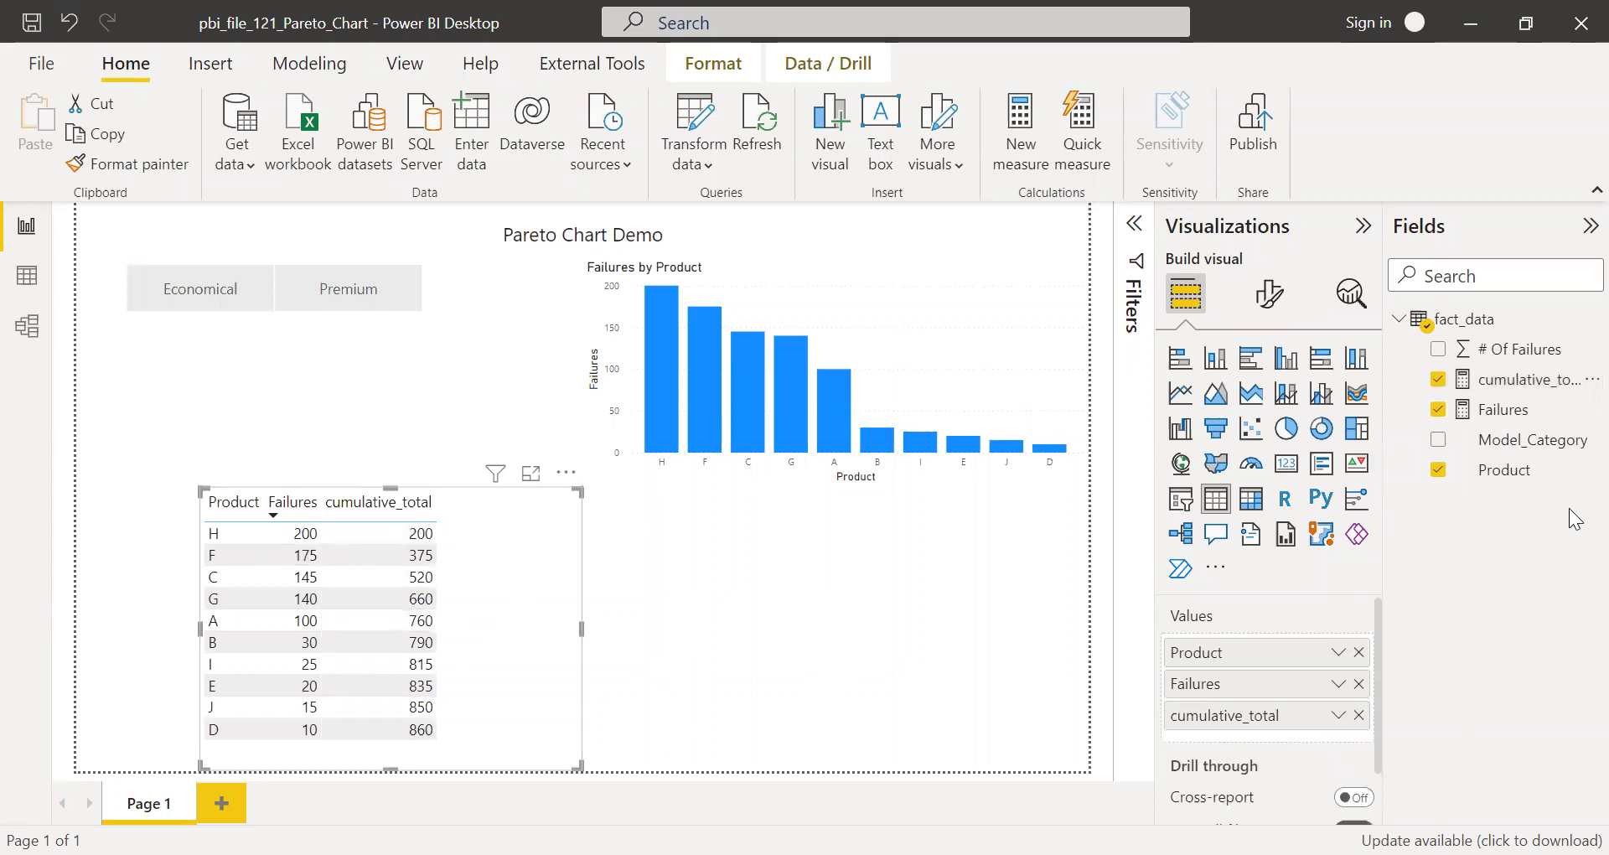
{"action": "left_click", "coordinate": [1500, 382]}
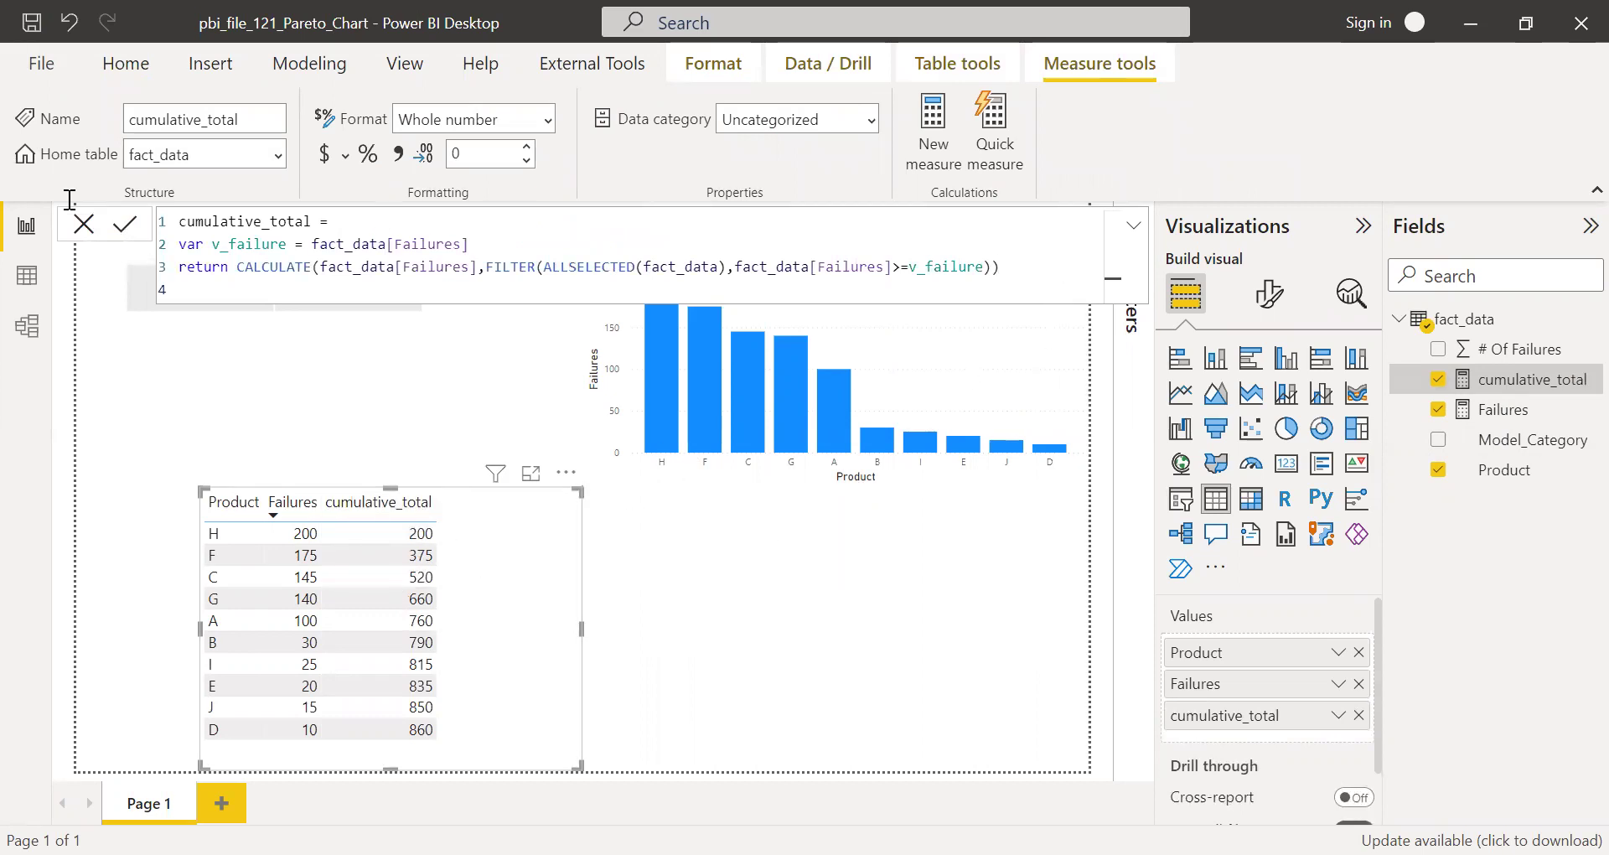
Create a cumulative_total% measure from the copied cumulative_total formula, with a blank line before return
{"action": "key", "text": "ctrl+a"}
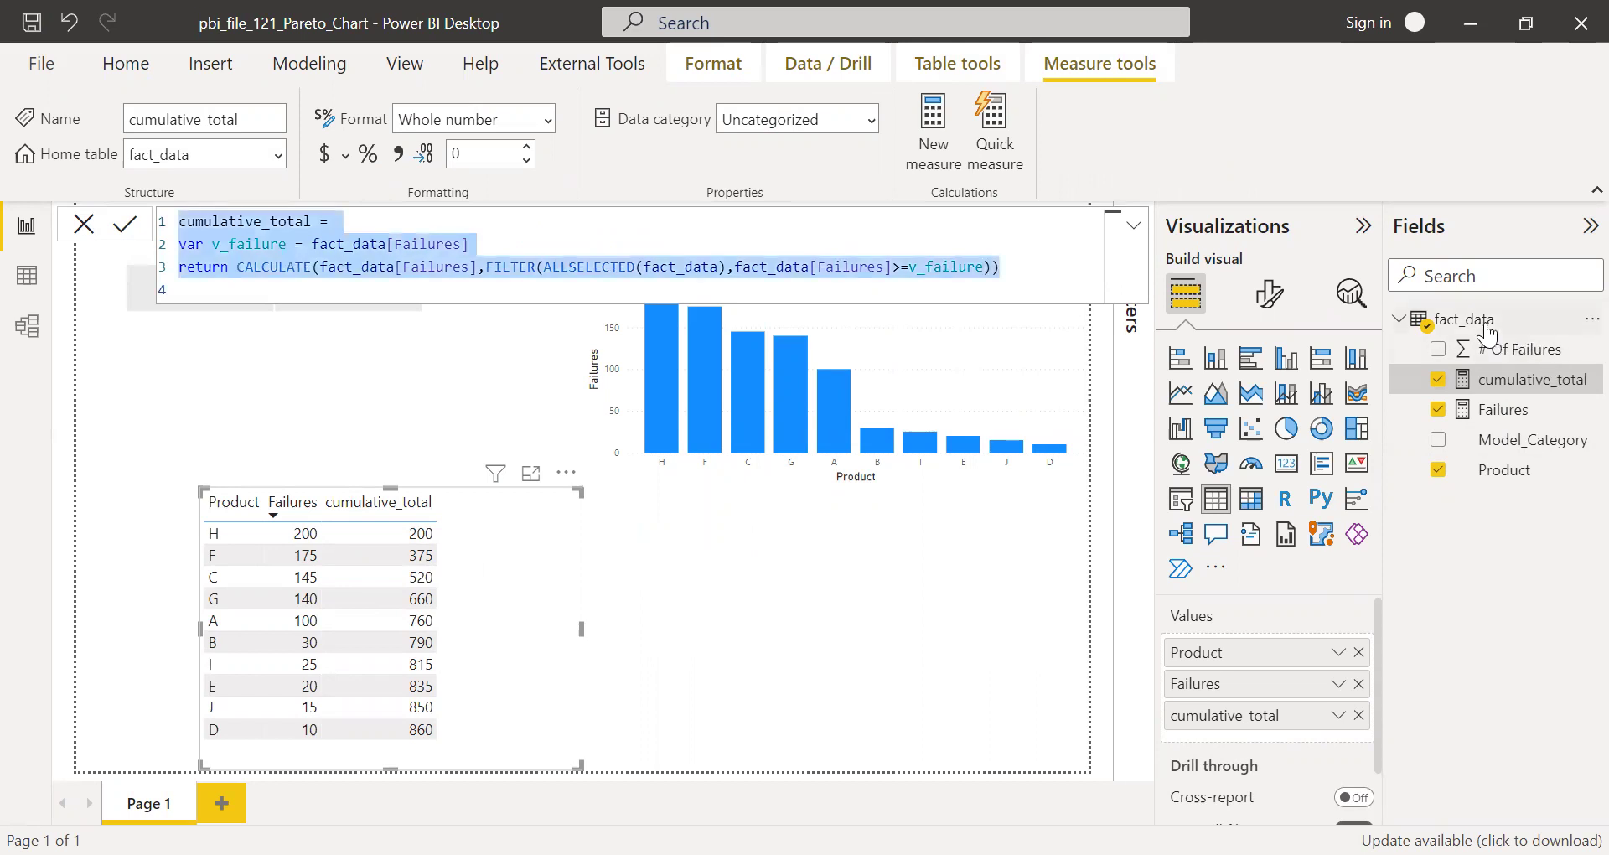
{"action": "right_click", "coordinate": [1482, 320]}
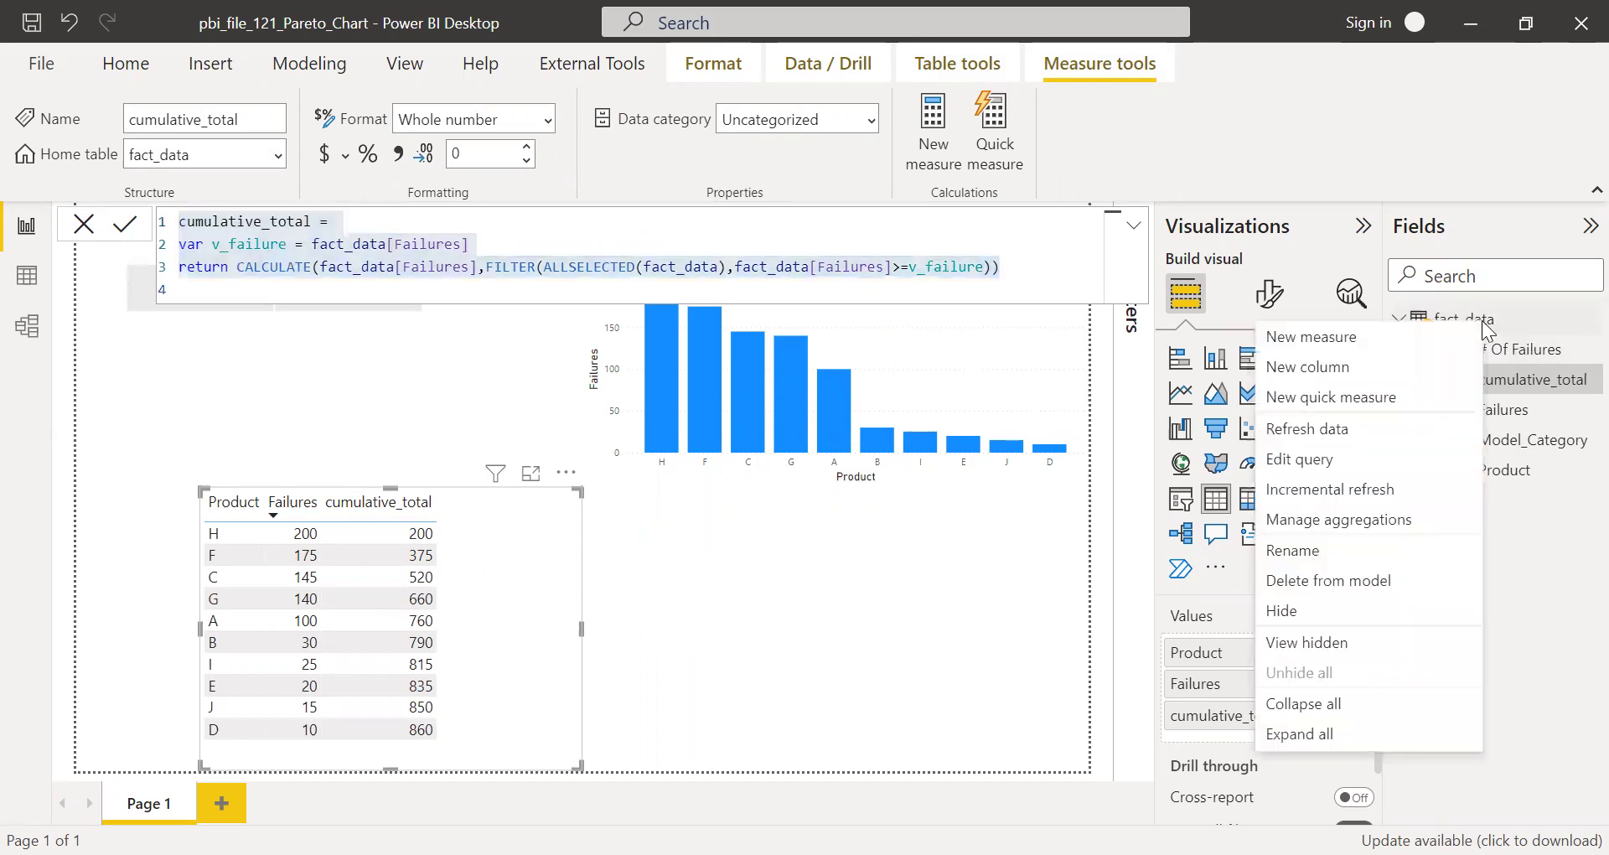
{"action": "left_click", "coordinate": [1300, 333]}
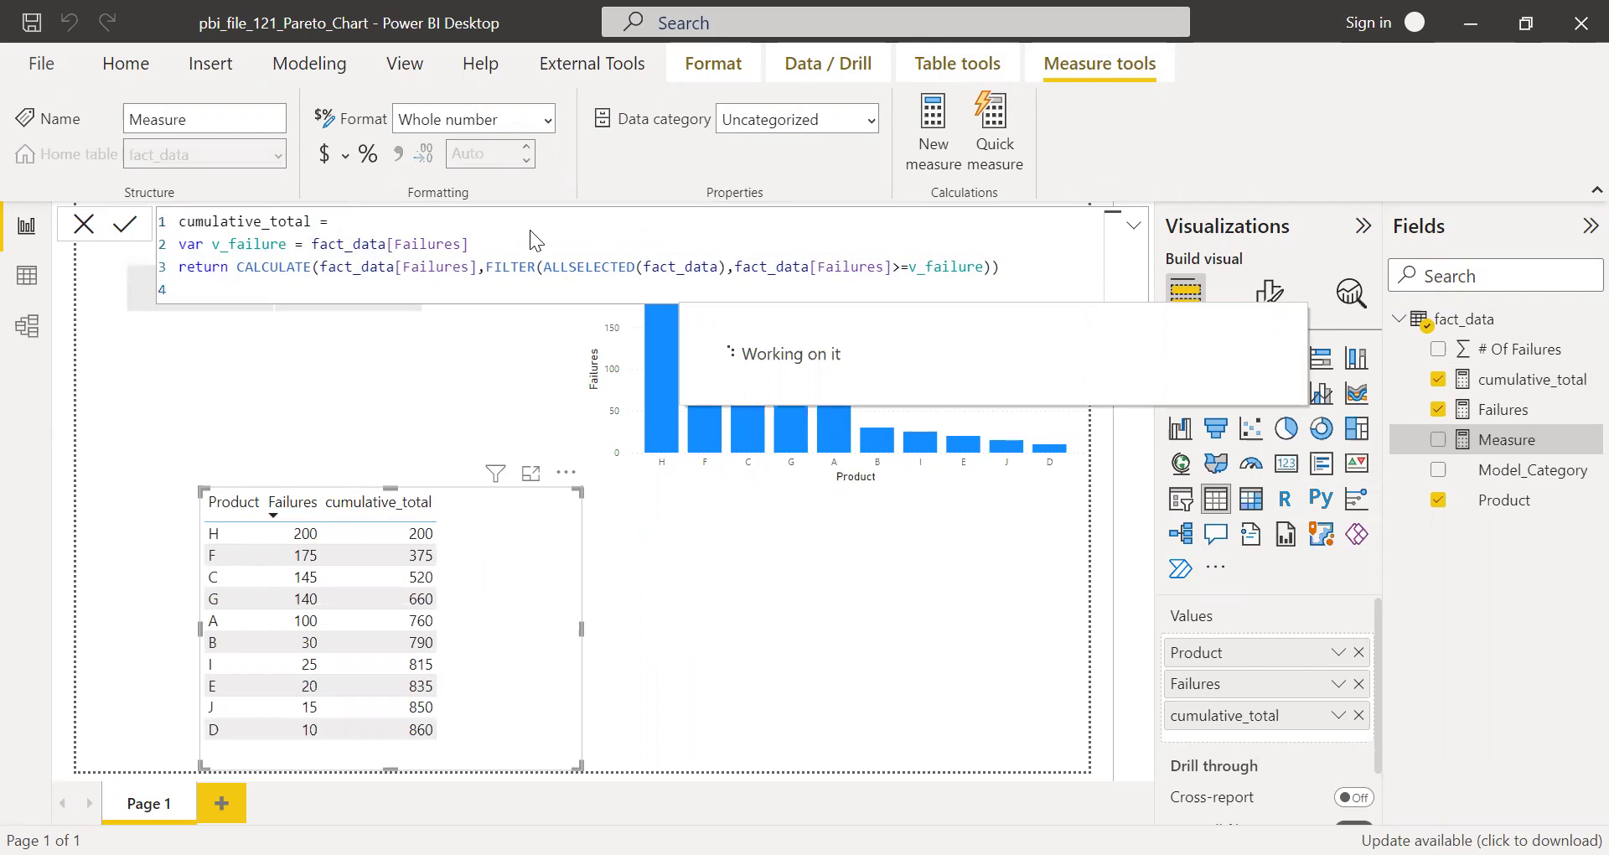
{"action": "type", "text": "v_total_failures"}
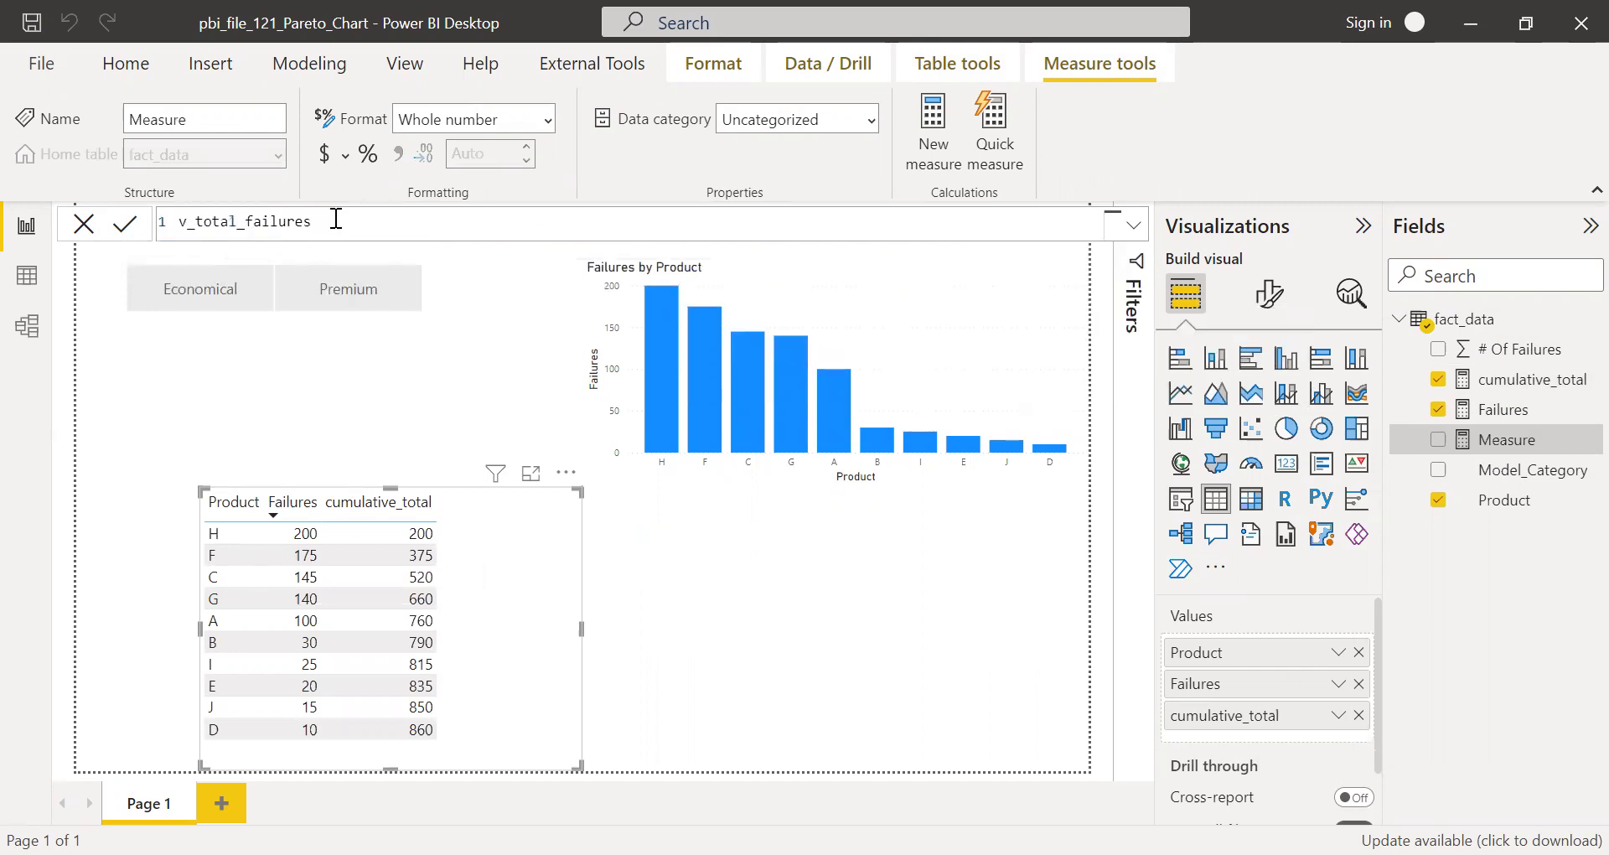
{"action": "left_click", "coordinate": [1135, 226]}
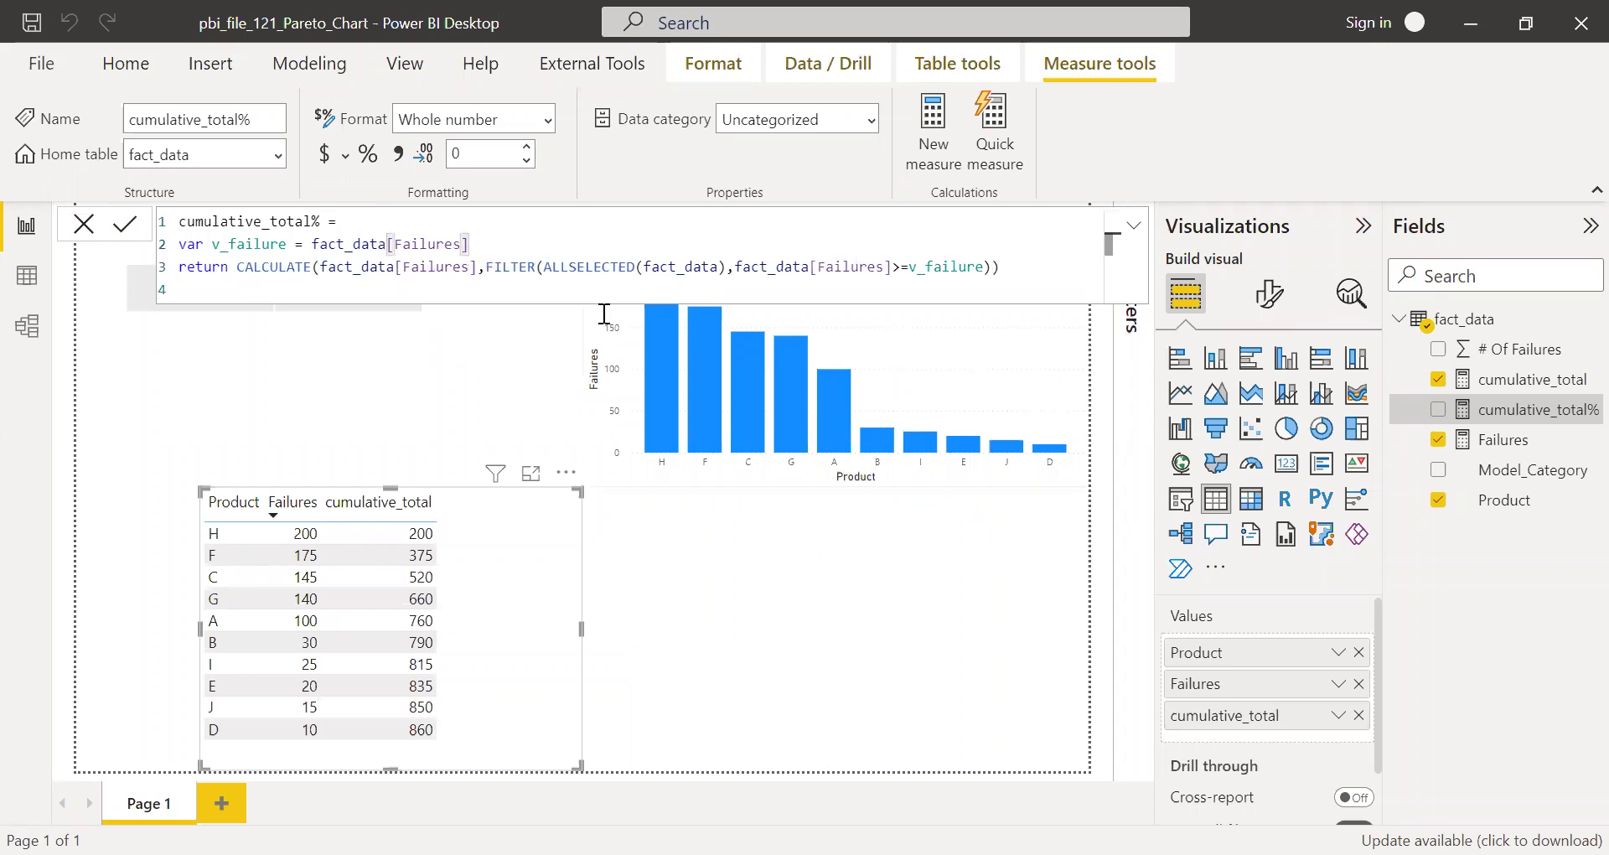
{"action": "key", "text": "Return"}
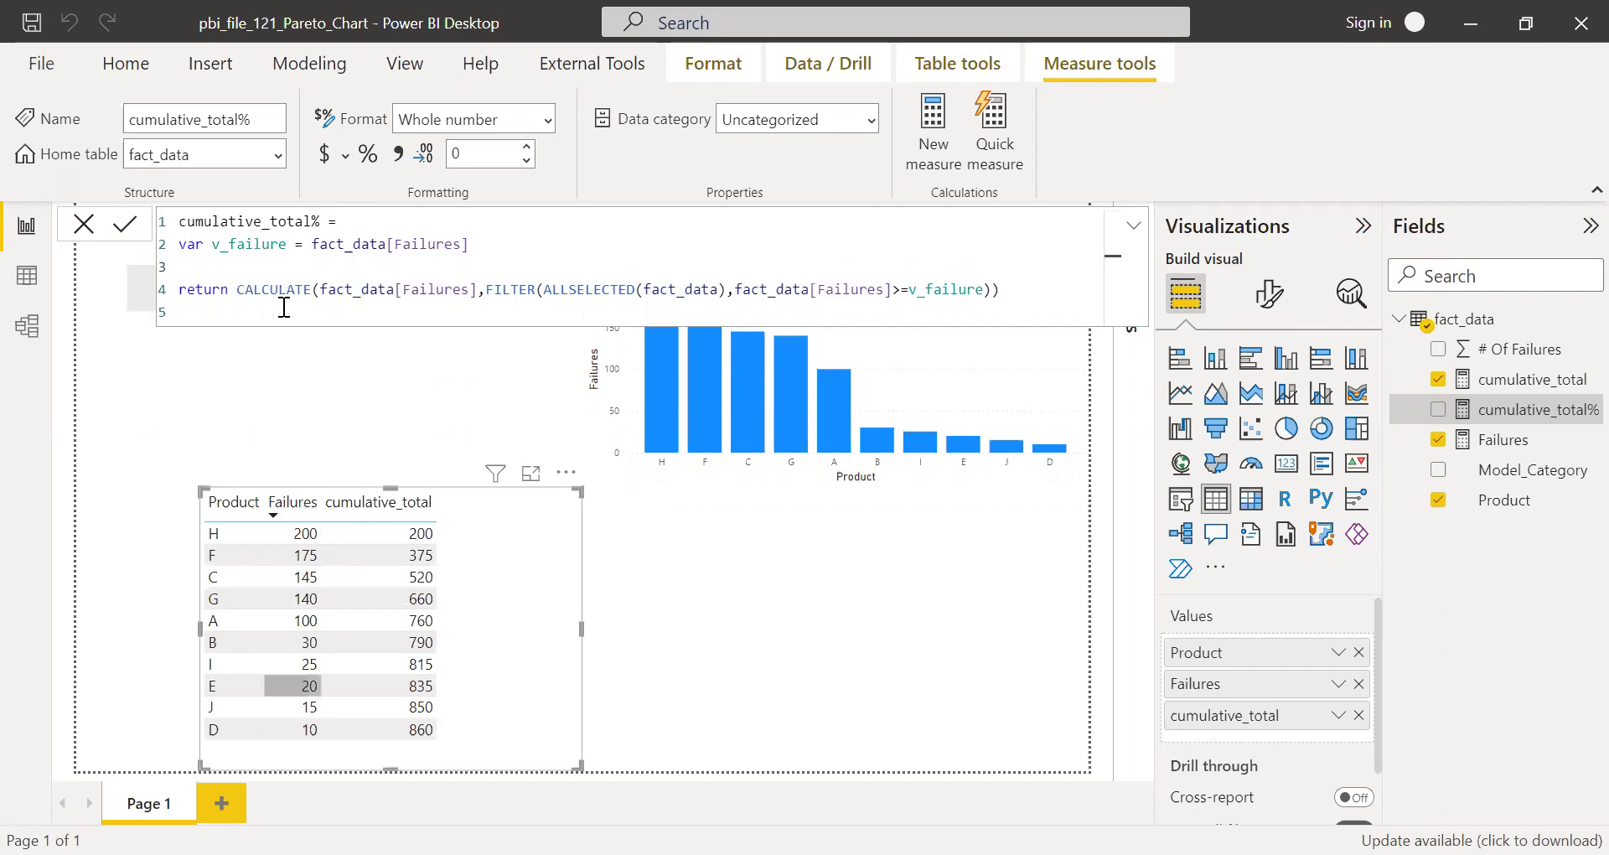
Add the variable v_failure_total = CALCULATE(fact_data[Failures], ALLSELECTED(fact_data)) on line 3
{"action": "type", "text": "var v_failure_total"}
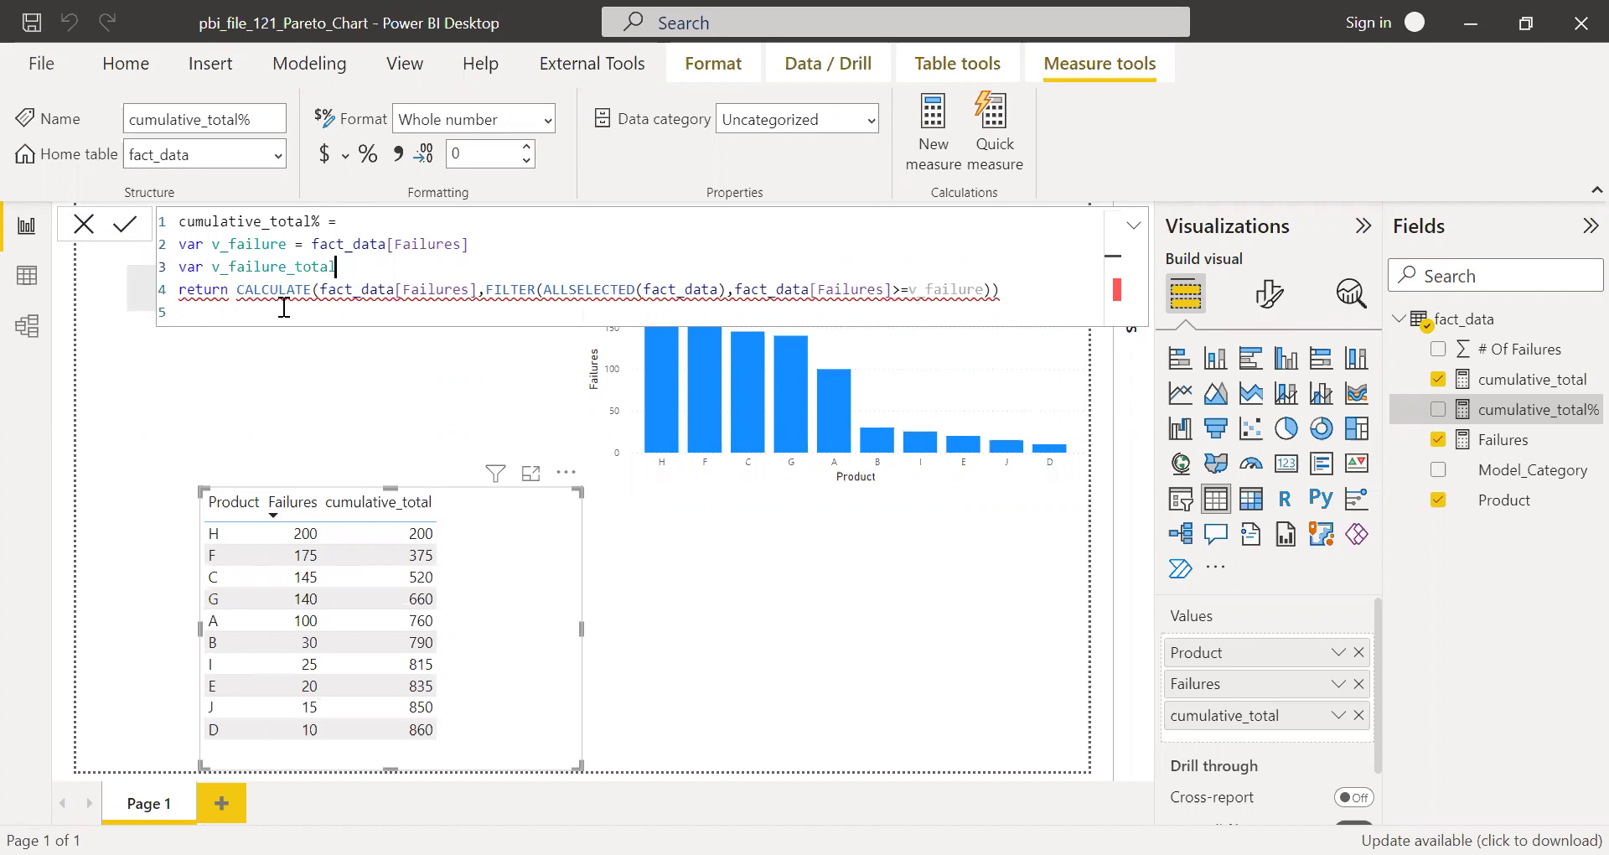
{"action": "type", "text": "="}
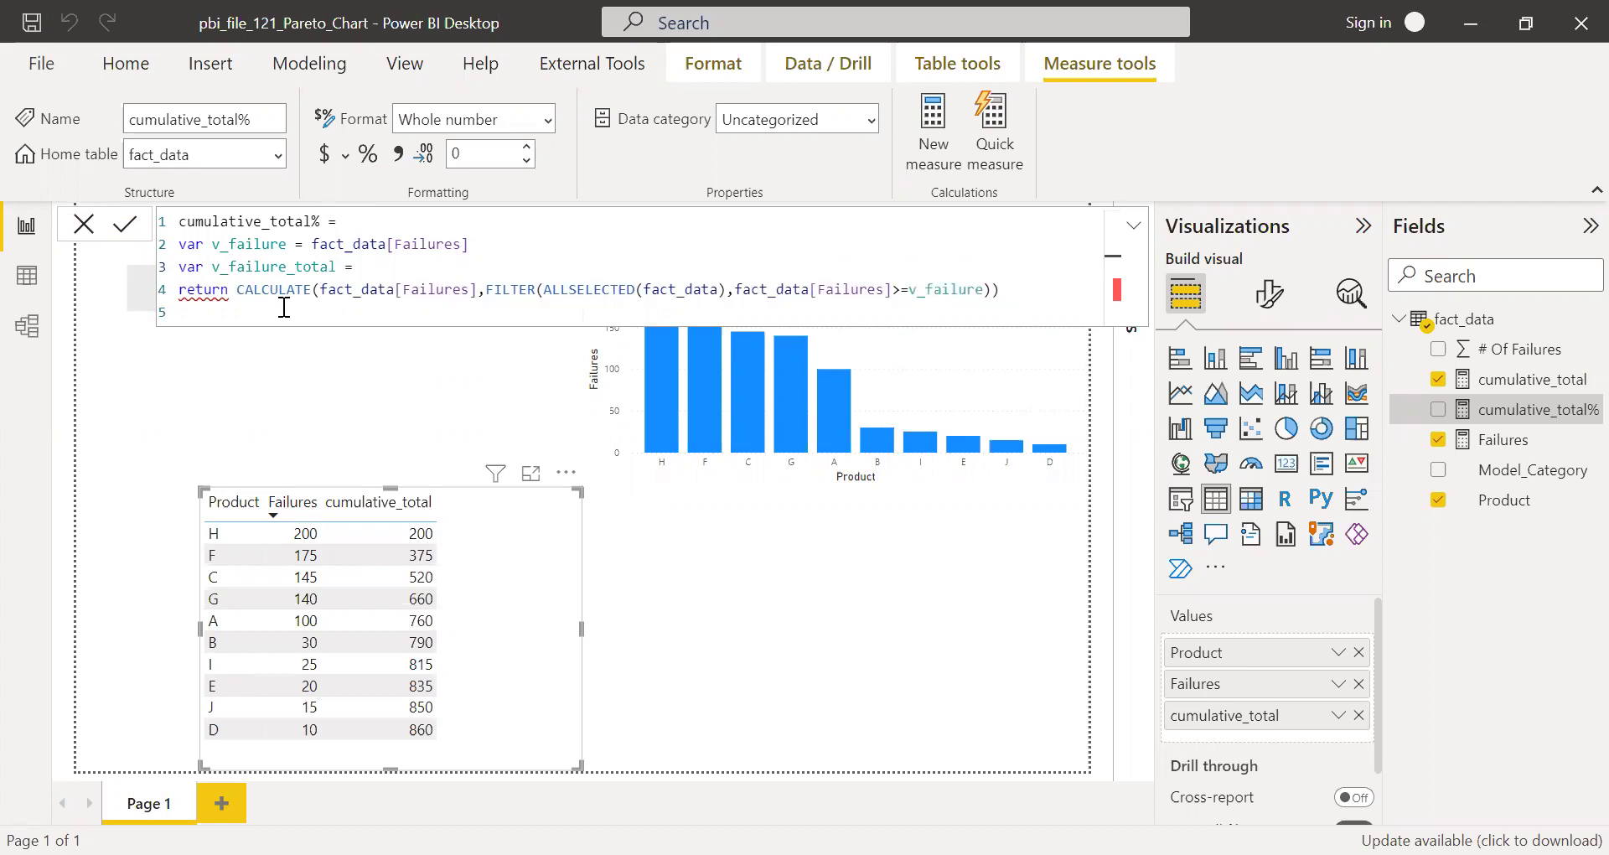
{"action": "type", "text": " cal"}
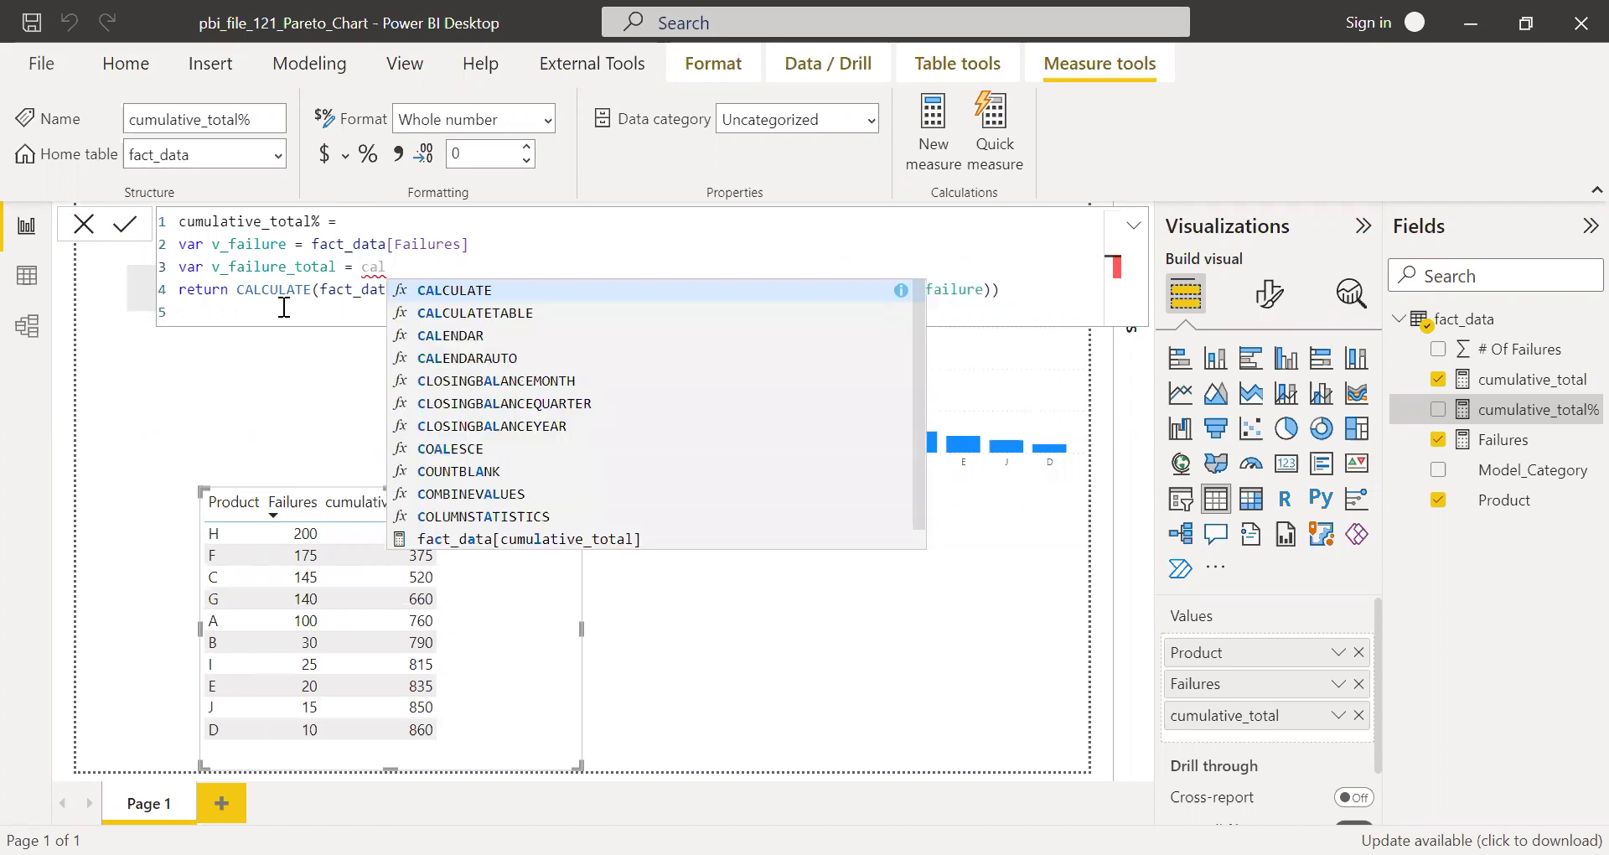
{"action": "key", "text": "Tab"}
{"action": "type", "text": "fail"}
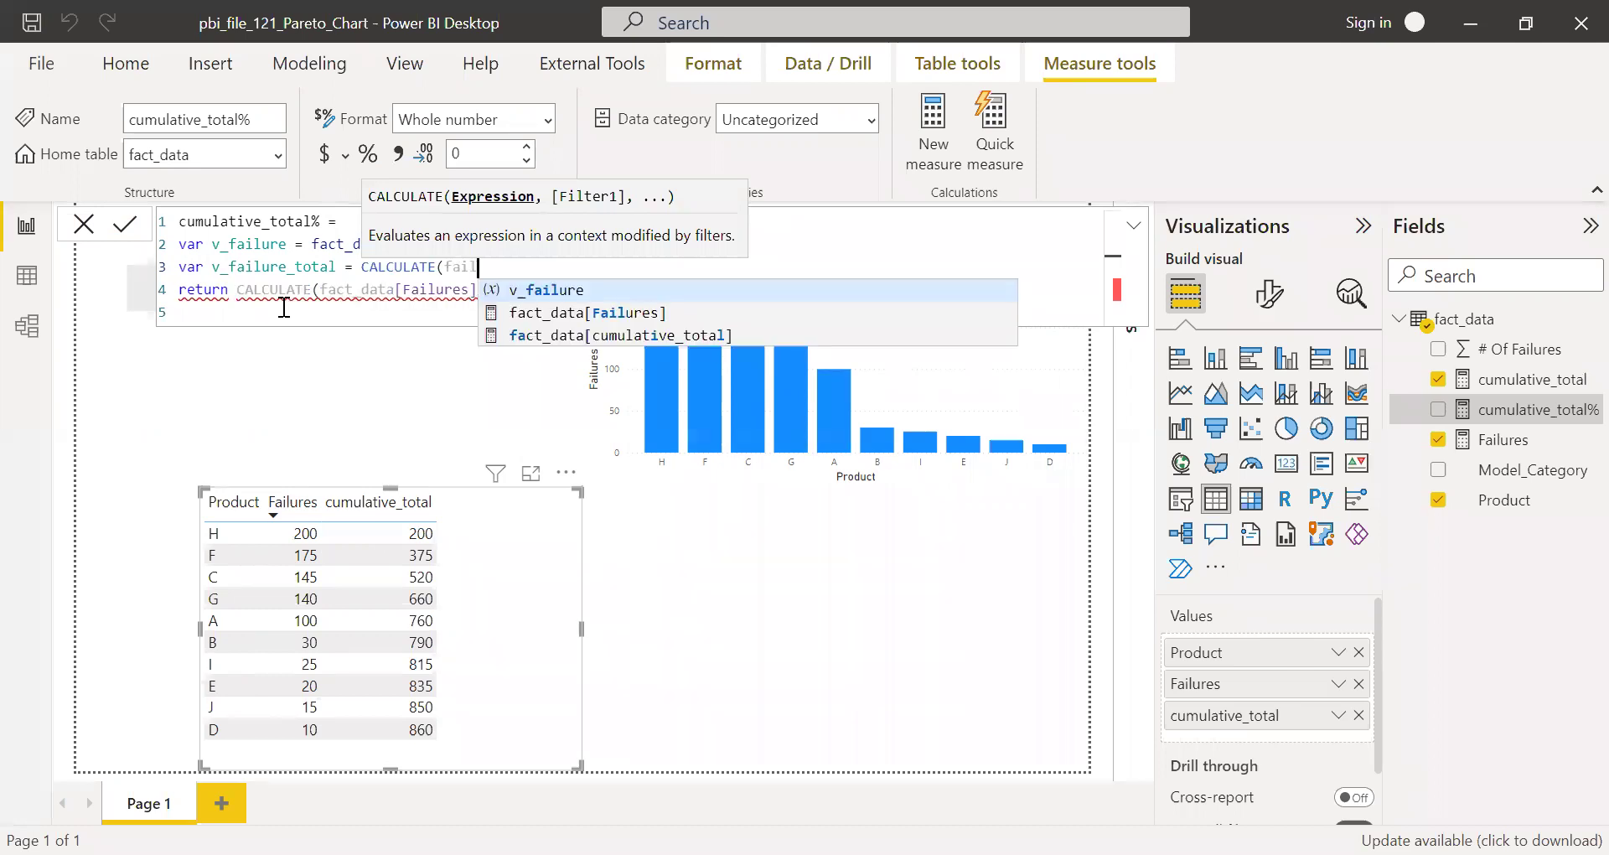
{"action": "type", "text": "u"}
{"action": "key", "text": "Tab"}
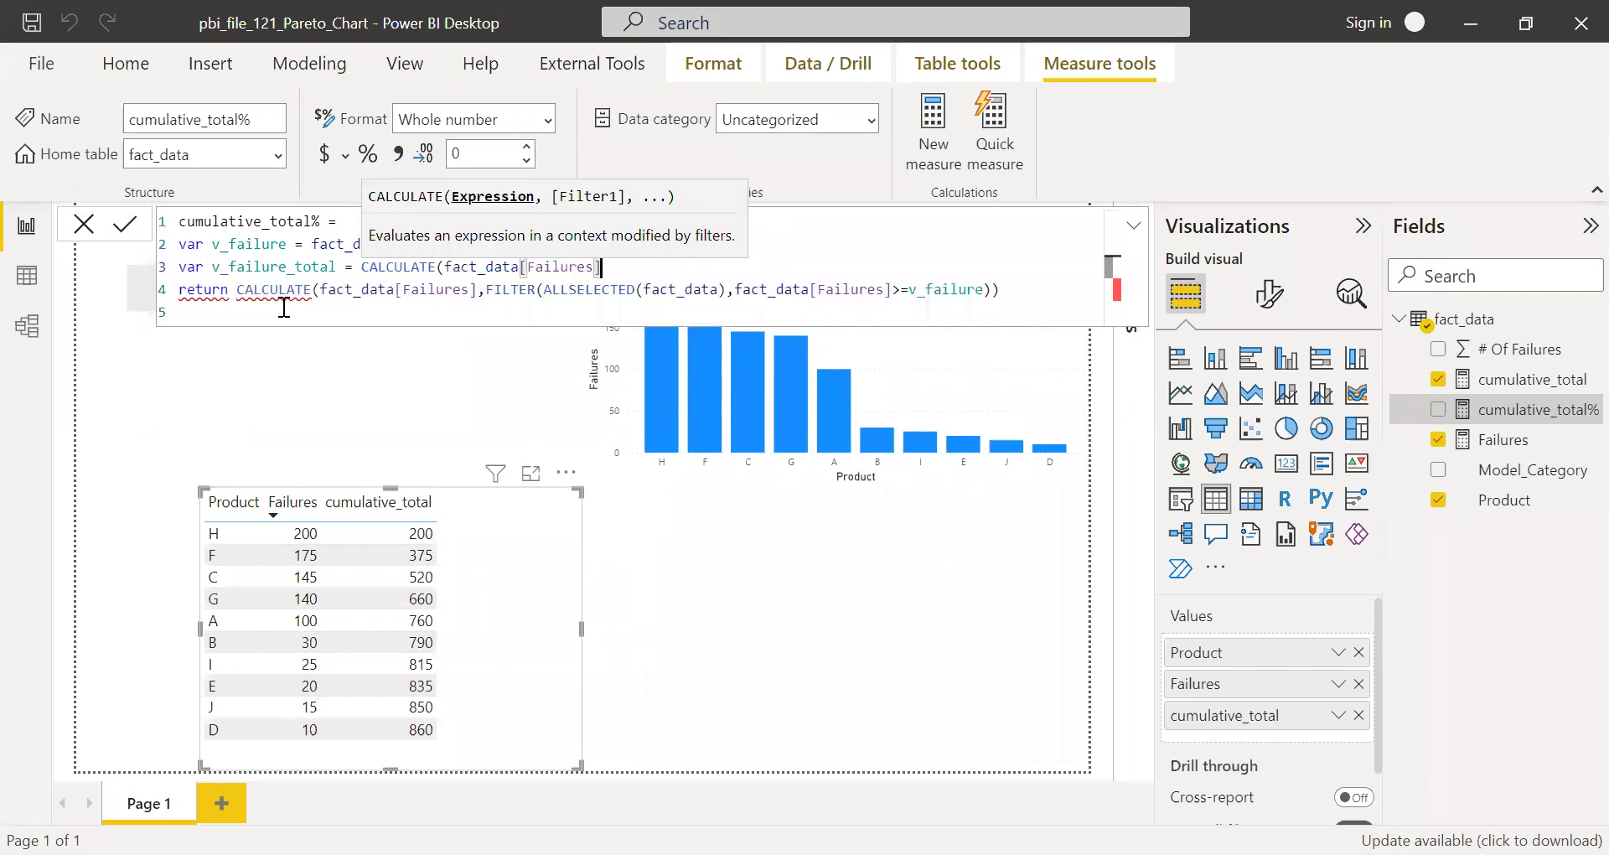
{"action": "type", "text": ",all"}
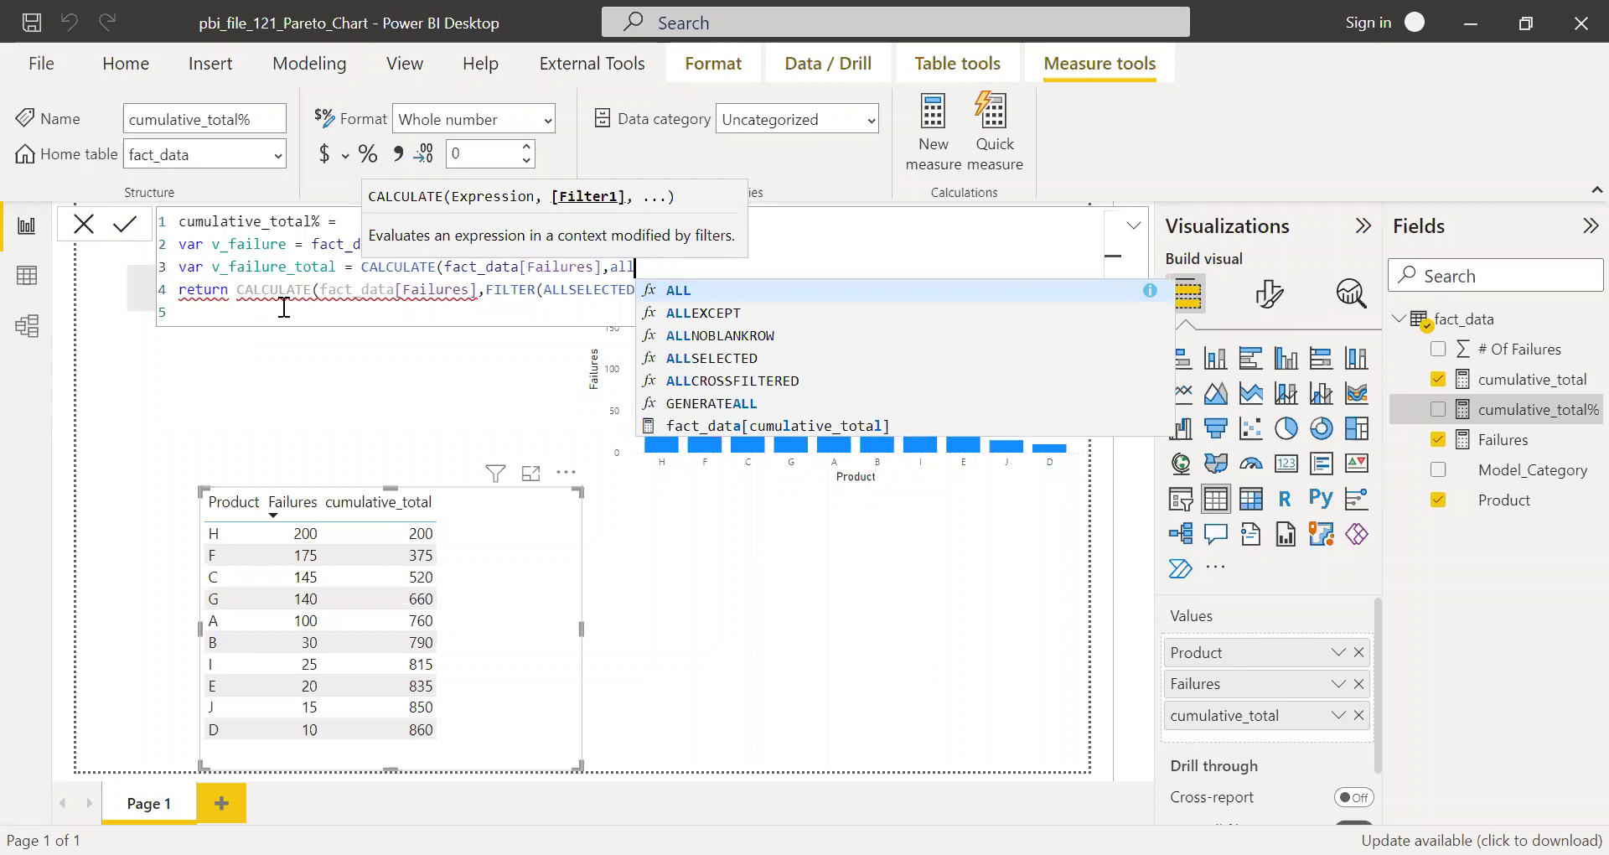
{"action": "key", "text": "Down"}
{"action": "key", "text": "Down"}
{"action": "key", "text": "Down"}
{"action": "key", "text": "Tab"}
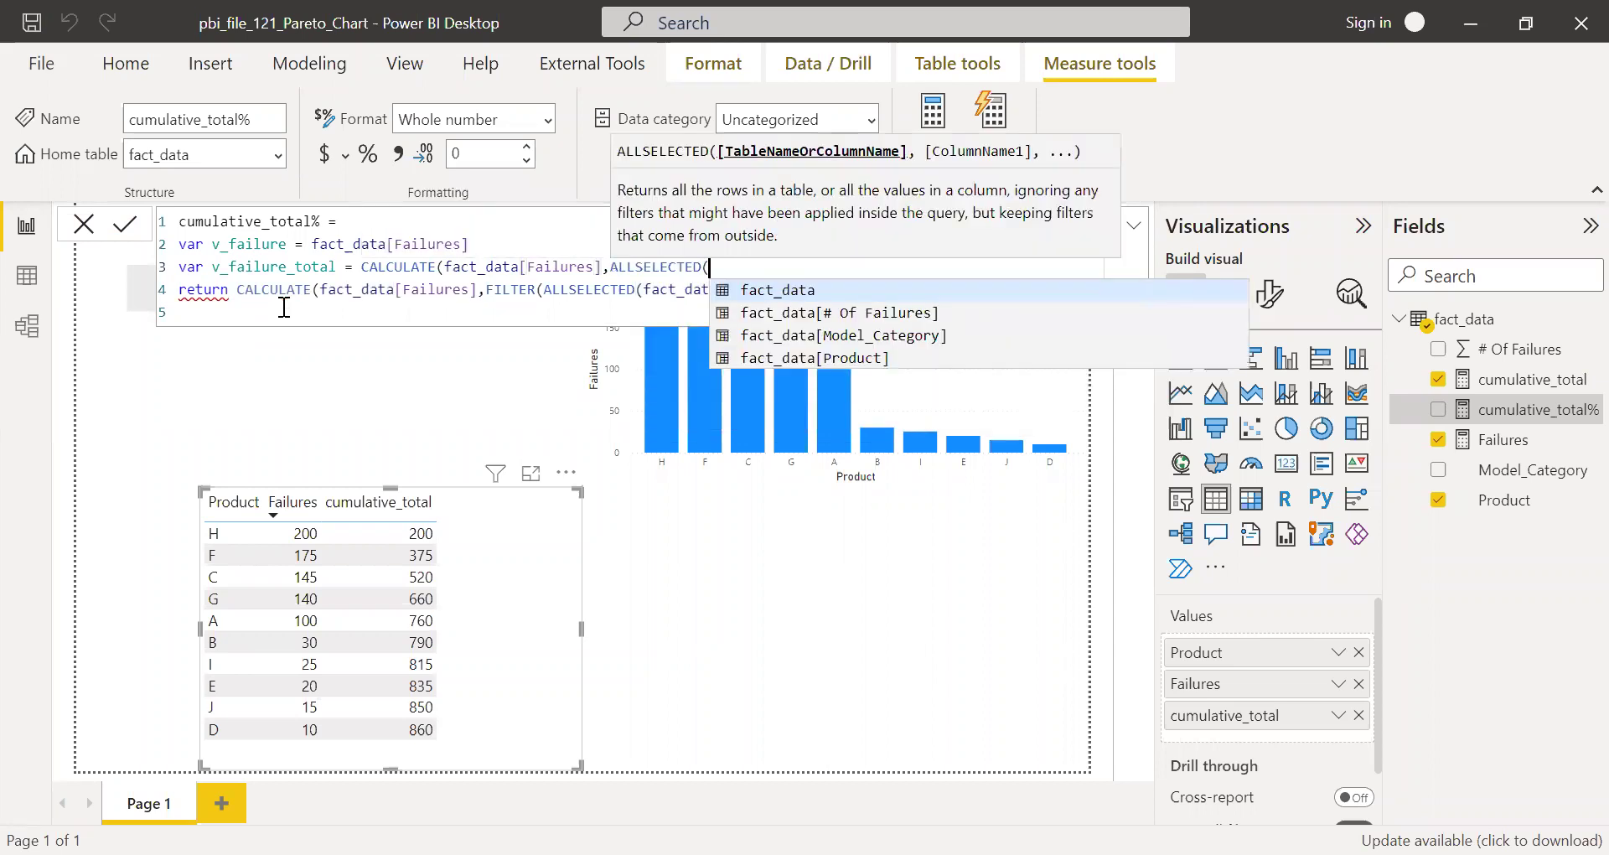
{"action": "type", "text": "fact_data"}
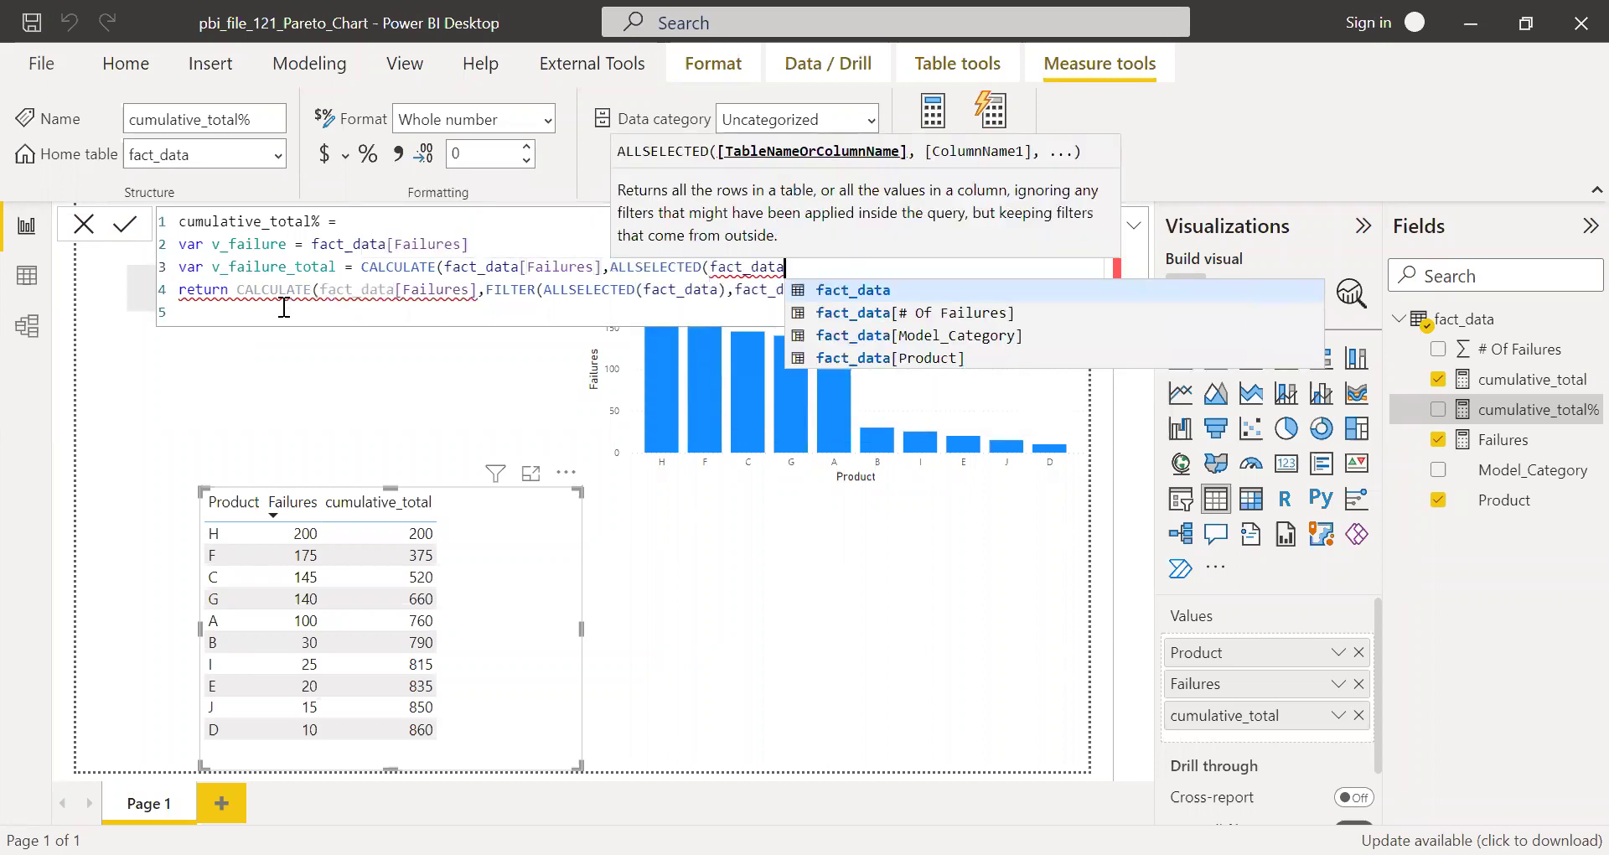
{"action": "type", "text": "))"}
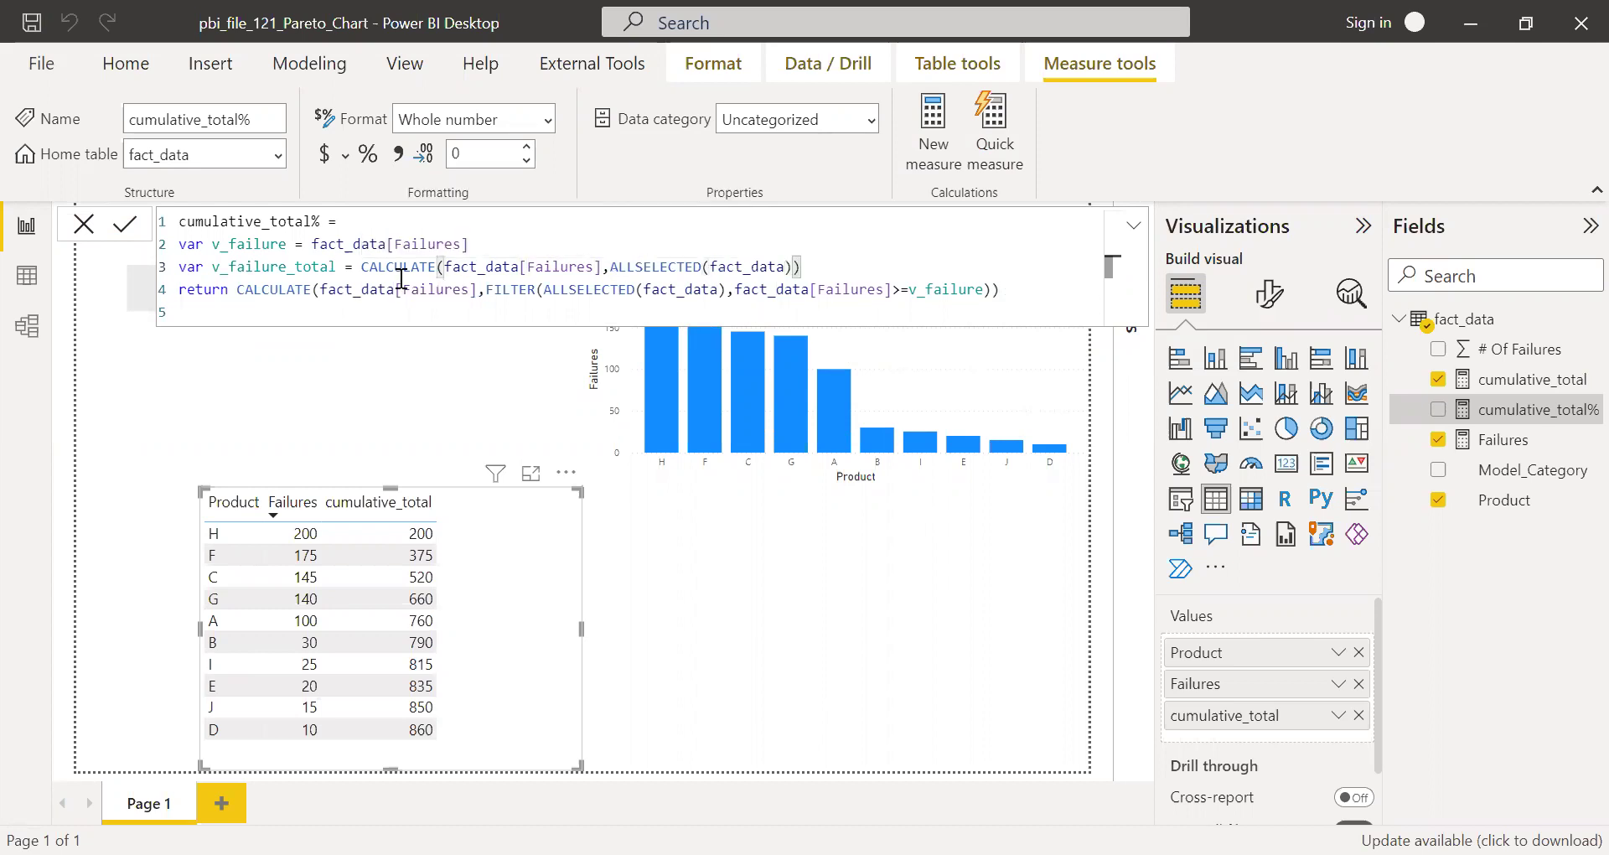
Wrap the return expression in DIVIDE(…, v_failure_total) and commit cumulative_total%
{"action": "left_click", "coordinate": [237, 289]}
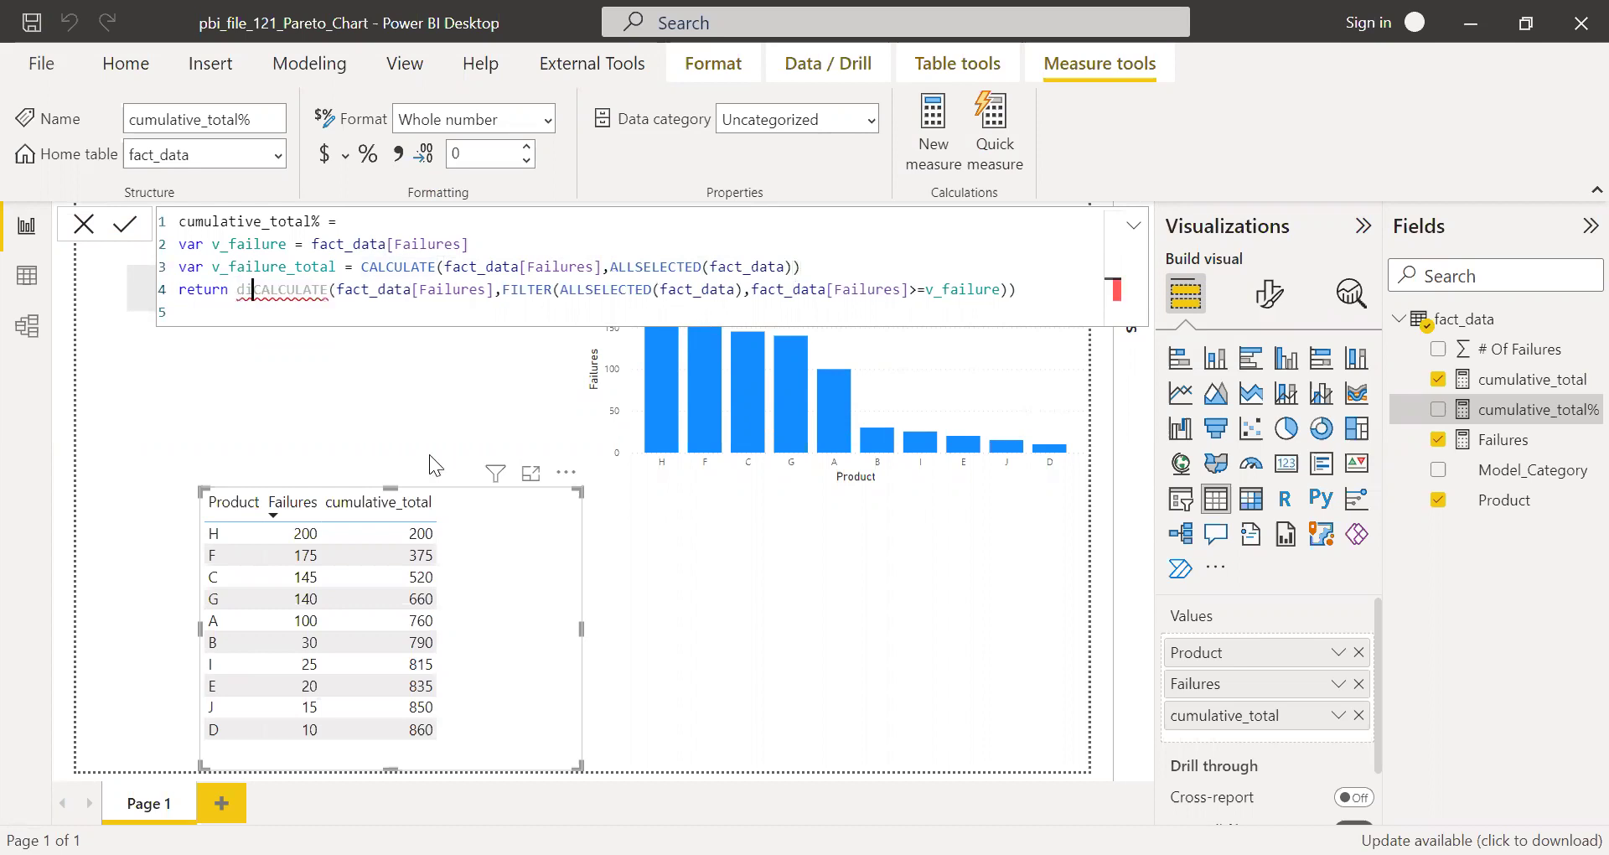
{"action": "type", "text": "divide("}
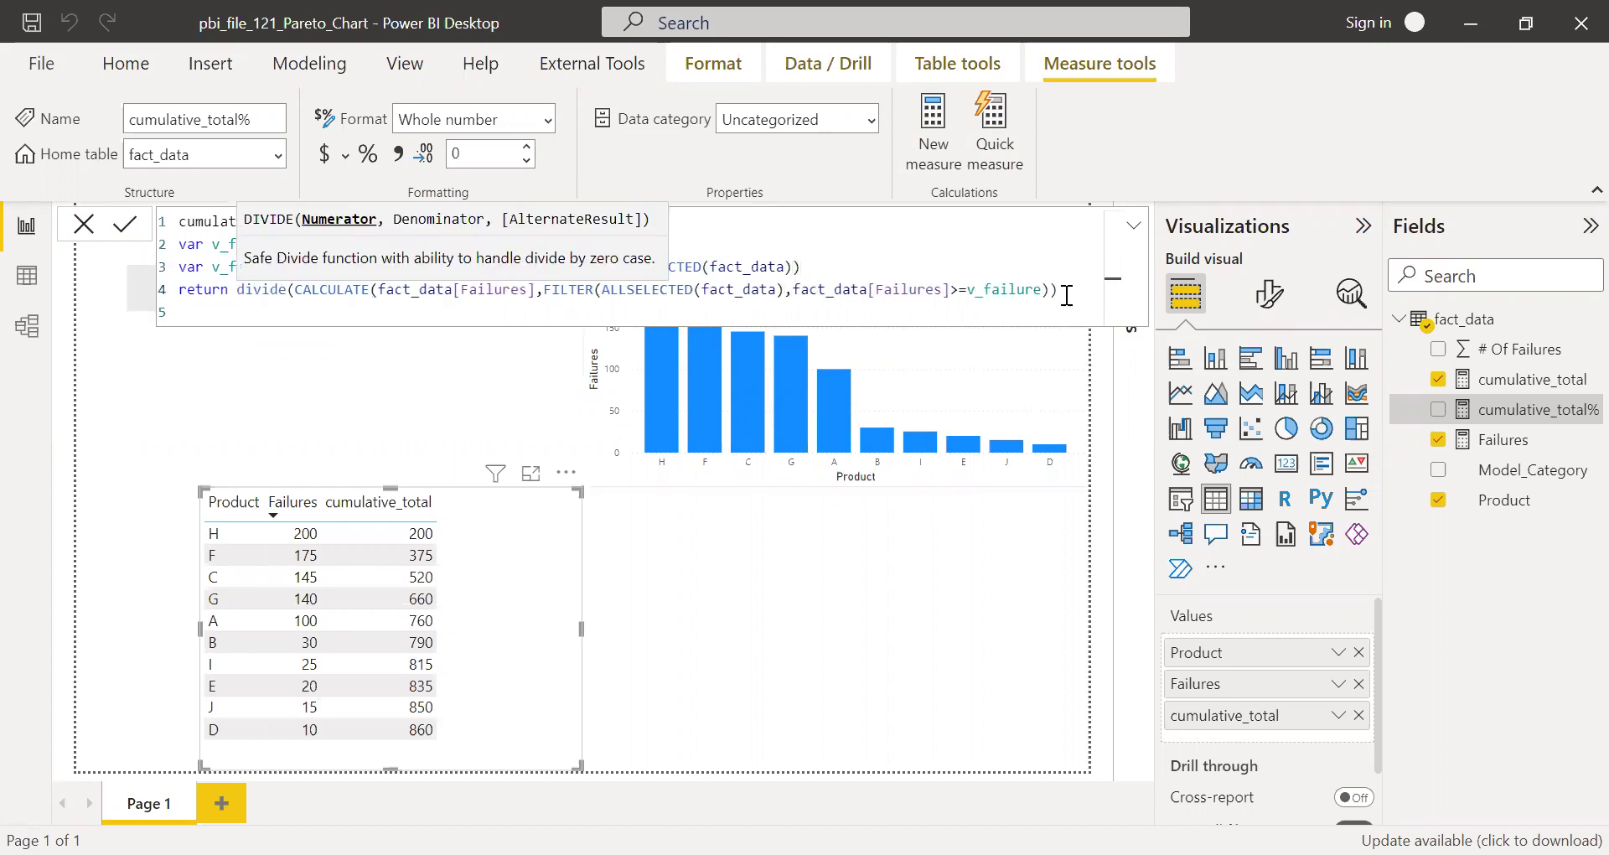
{"action": "left_click", "coordinate": [1066, 295]}
{"action": "type", "text": ","}
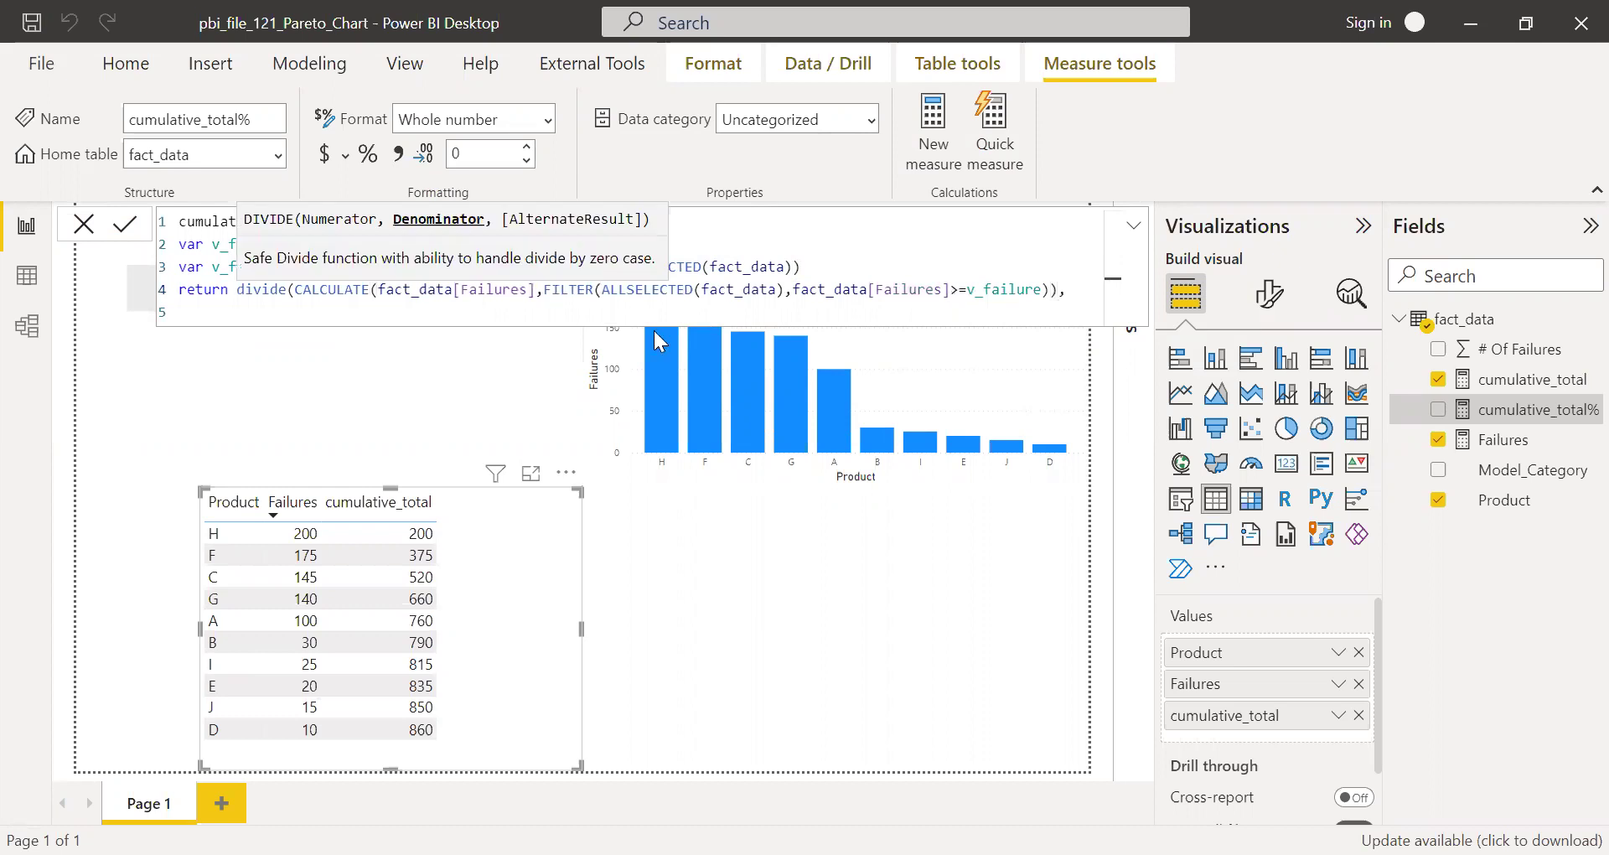
{"action": "double_click", "coordinate": [229, 261]}
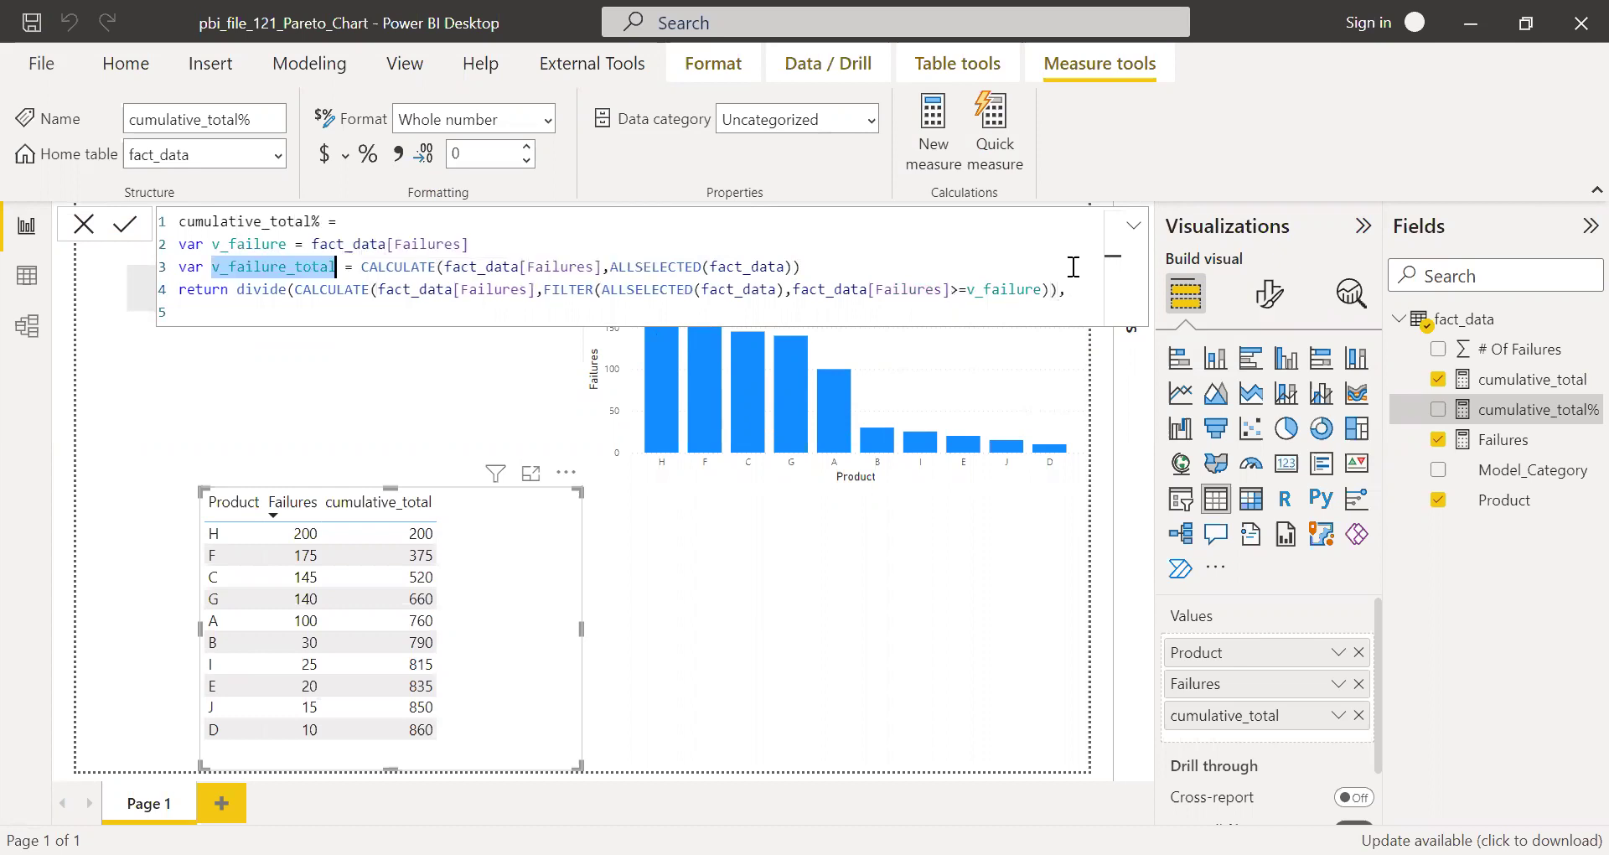
{"action": "key", "text": "ctrl+c"}
{"action": "key", "text": "Down"}
{"action": "key", "text": "End"}
{"action": "key", "text": "ctrl+v"}
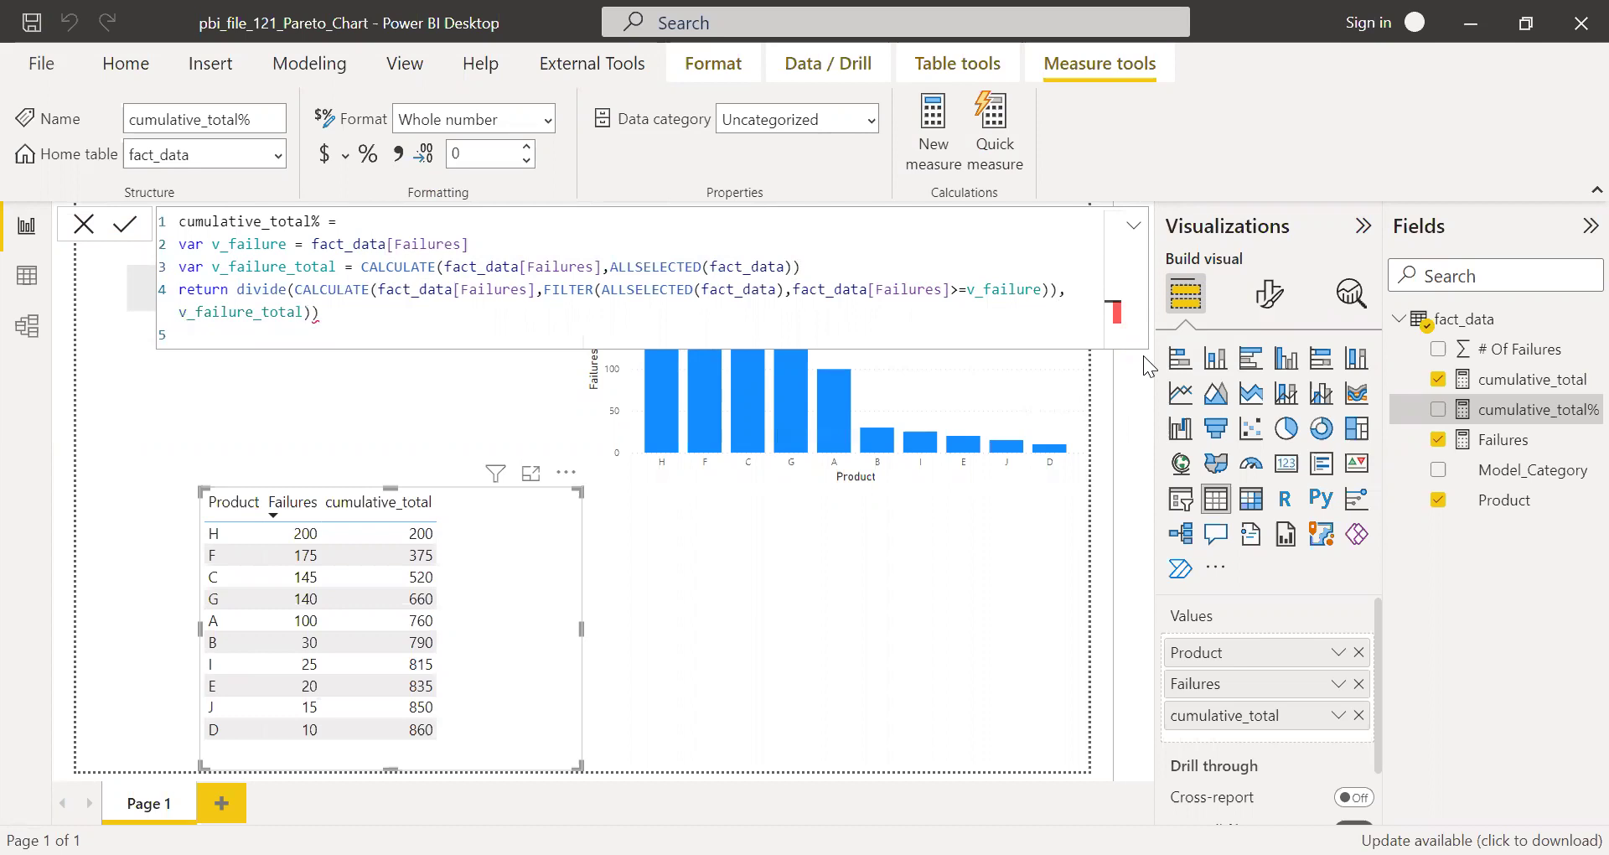
{"action": "type", "text": ")"}
{"action": "key", "text": "Return"}
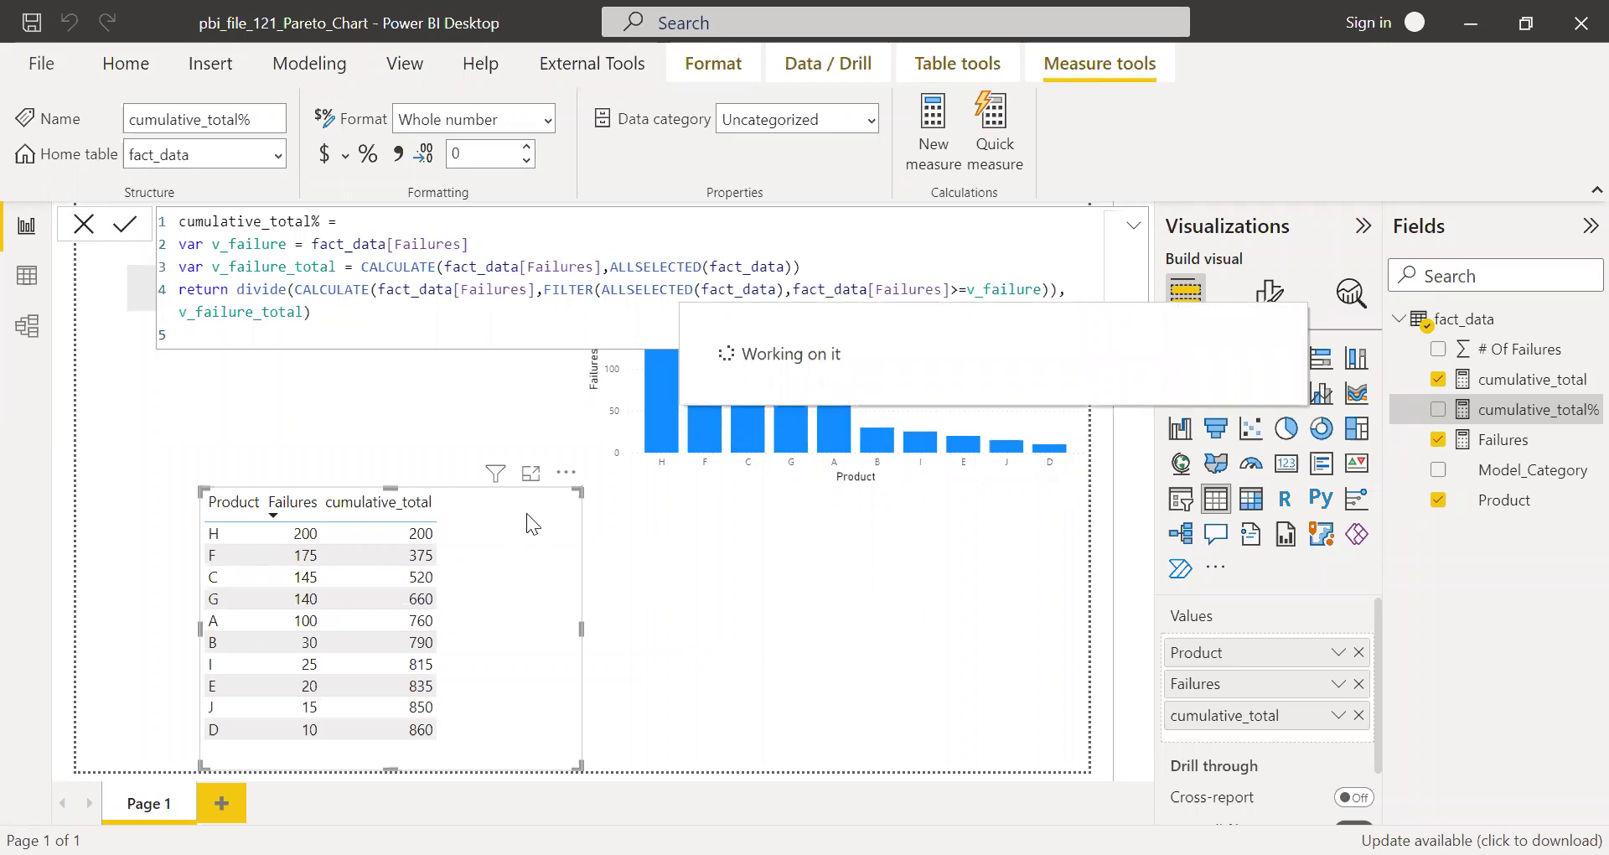
Add cumulative_total% to the product table formatted as a percentage, showing 23% to 100%
{"action": "left_click_drag", "start_coordinate": [1515, 417], "coordinate": [1289, 731]}
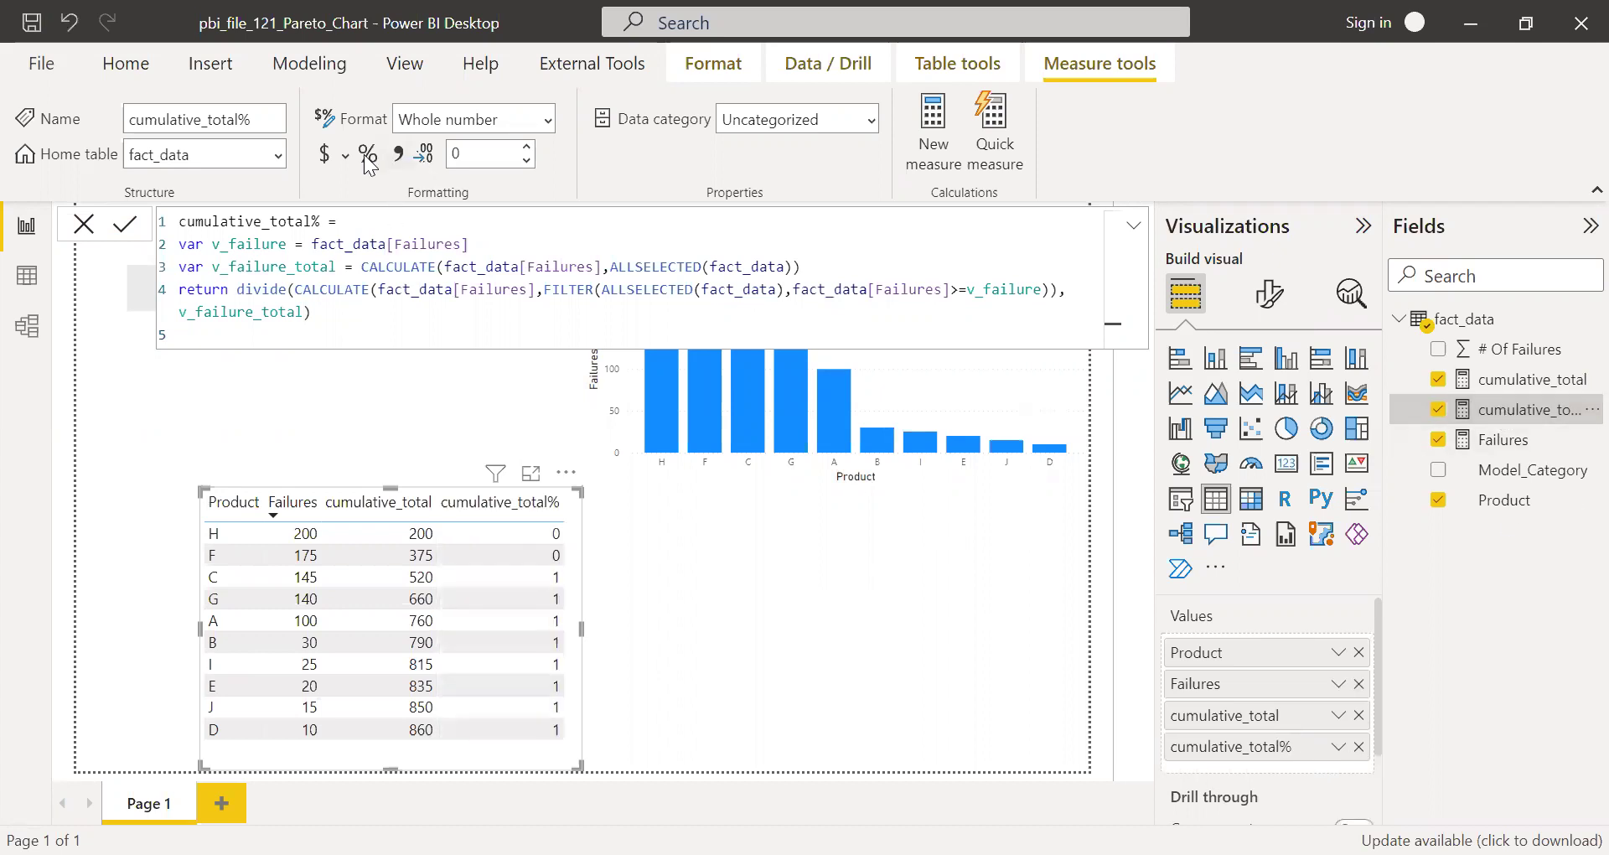
{"action": "left_click", "coordinate": [366, 157]}
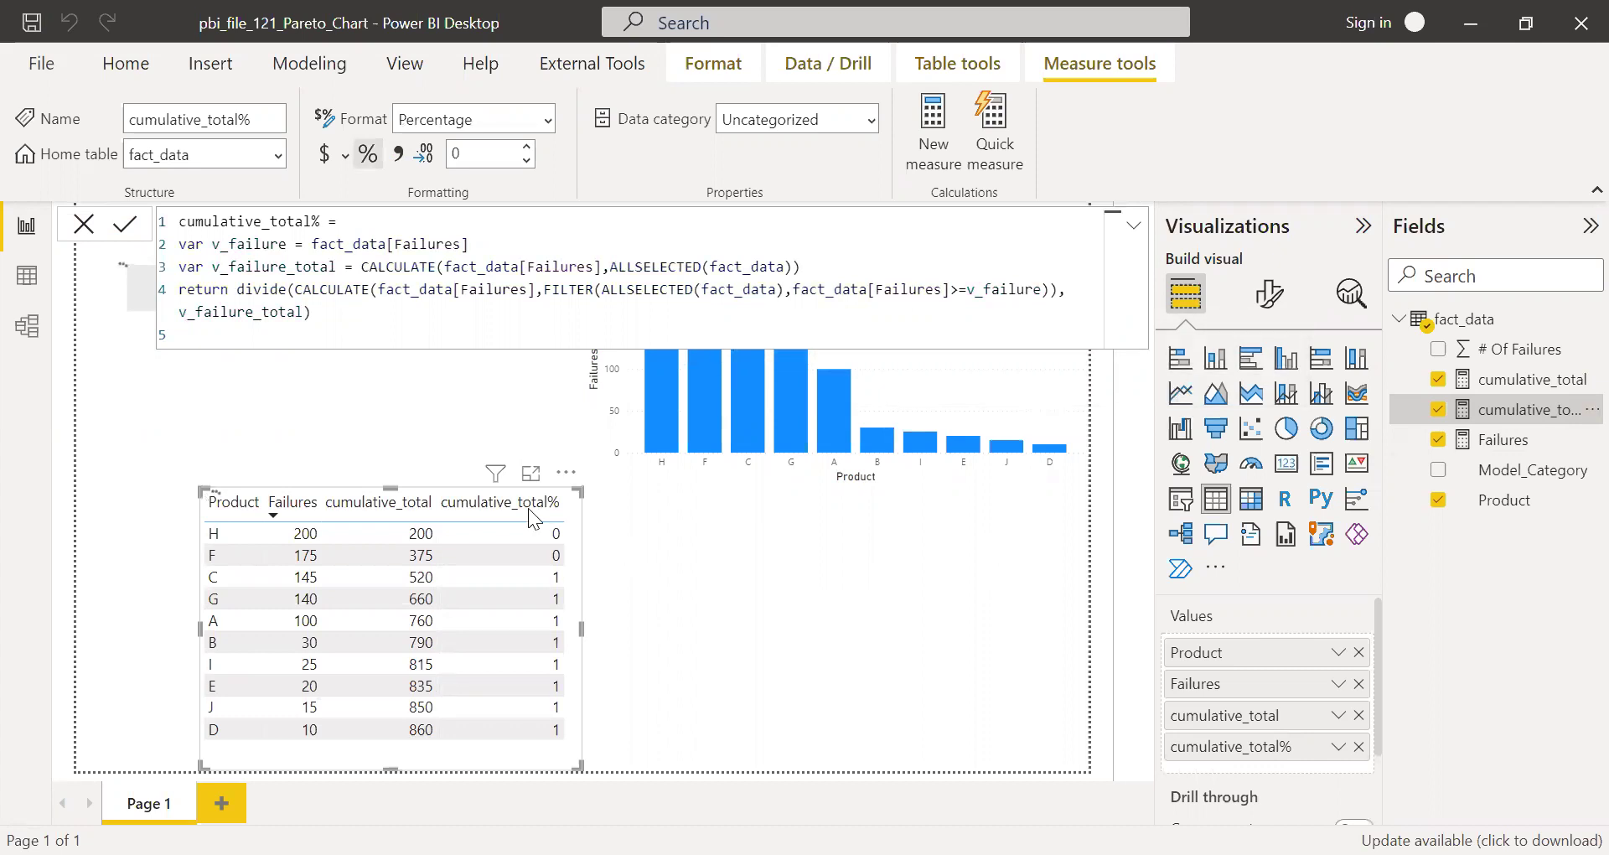
{"action": "left_click", "coordinate": [1139, 224]}
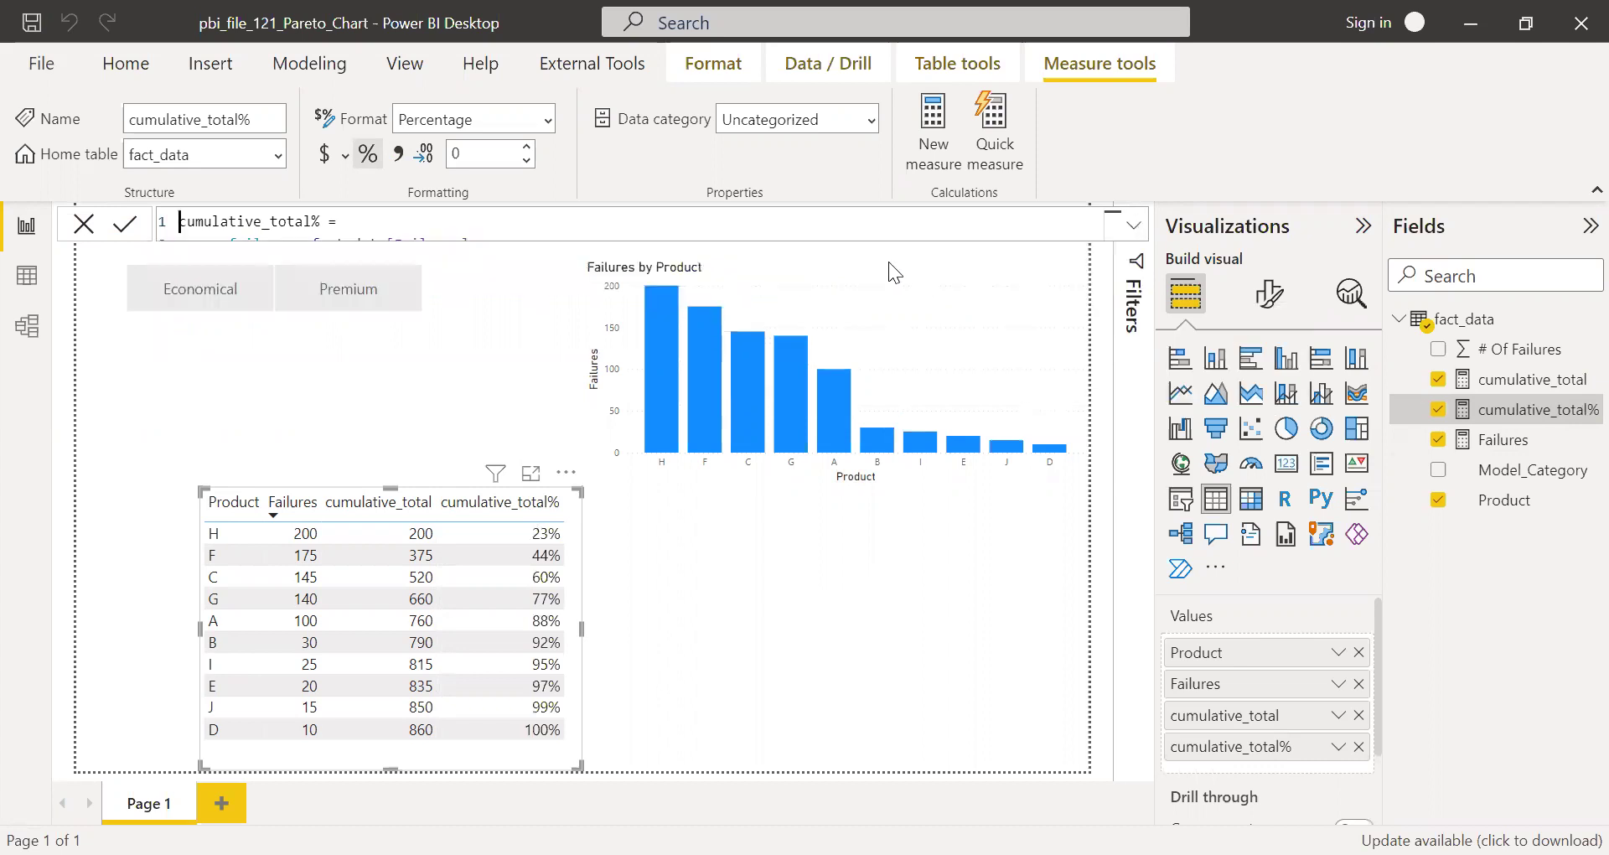
Put cumulative_total% in the Line values of the Failures by Product column chart
{"action": "left_click", "coordinate": [889, 262]}
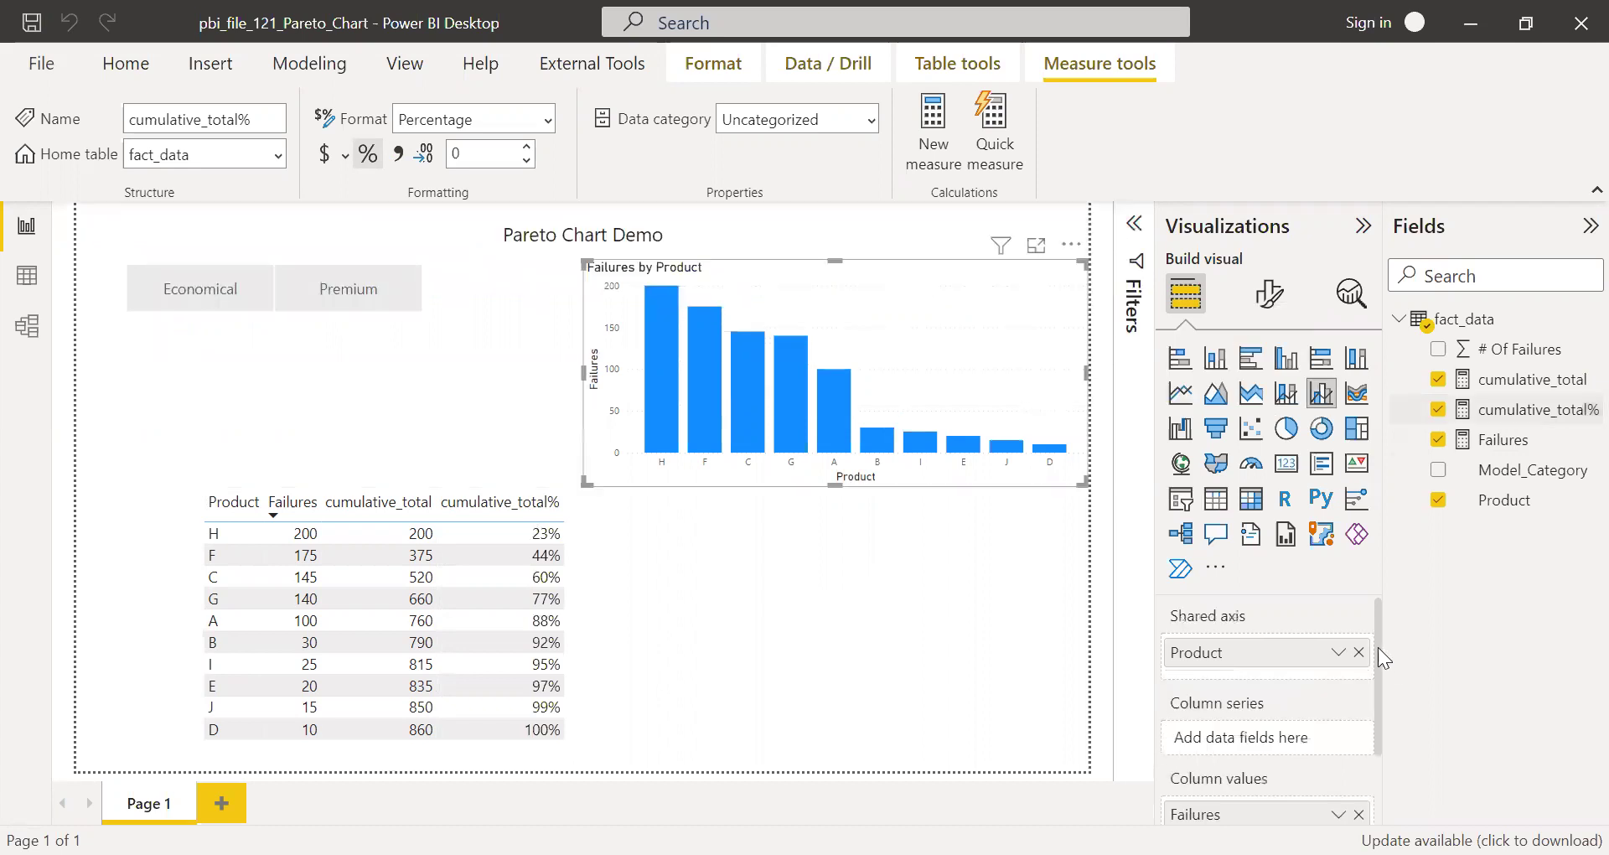
{"action": "scroll", "coordinate": [1381, 709], "scroll_direction": "down", "scroll_amount": 3}
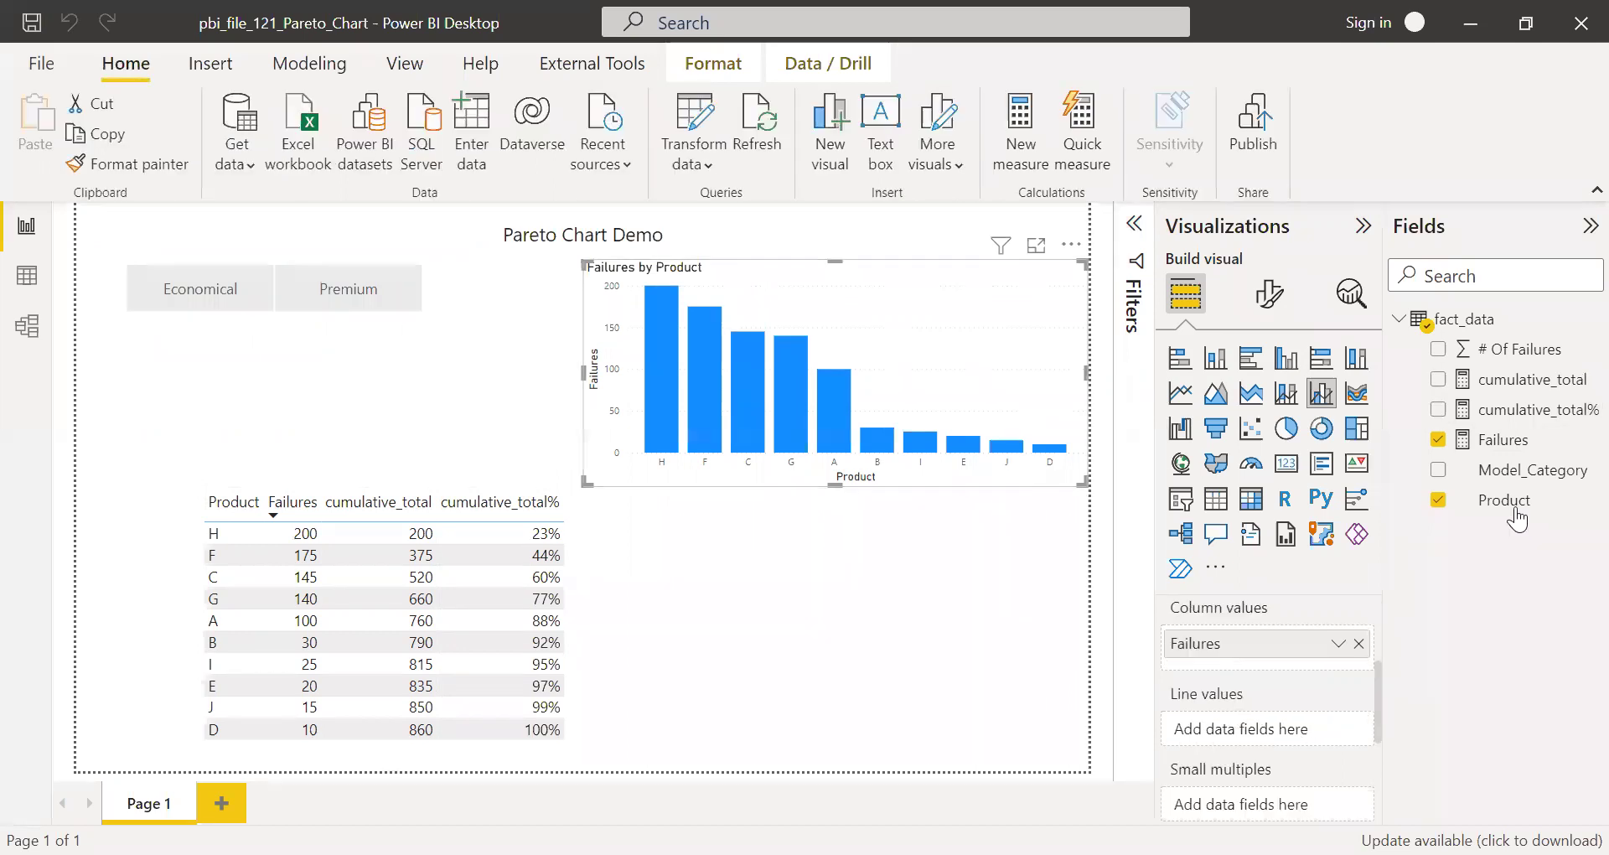
{"action": "left_click_drag", "start_coordinate": [1509, 409], "coordinate": [1269, 709]}
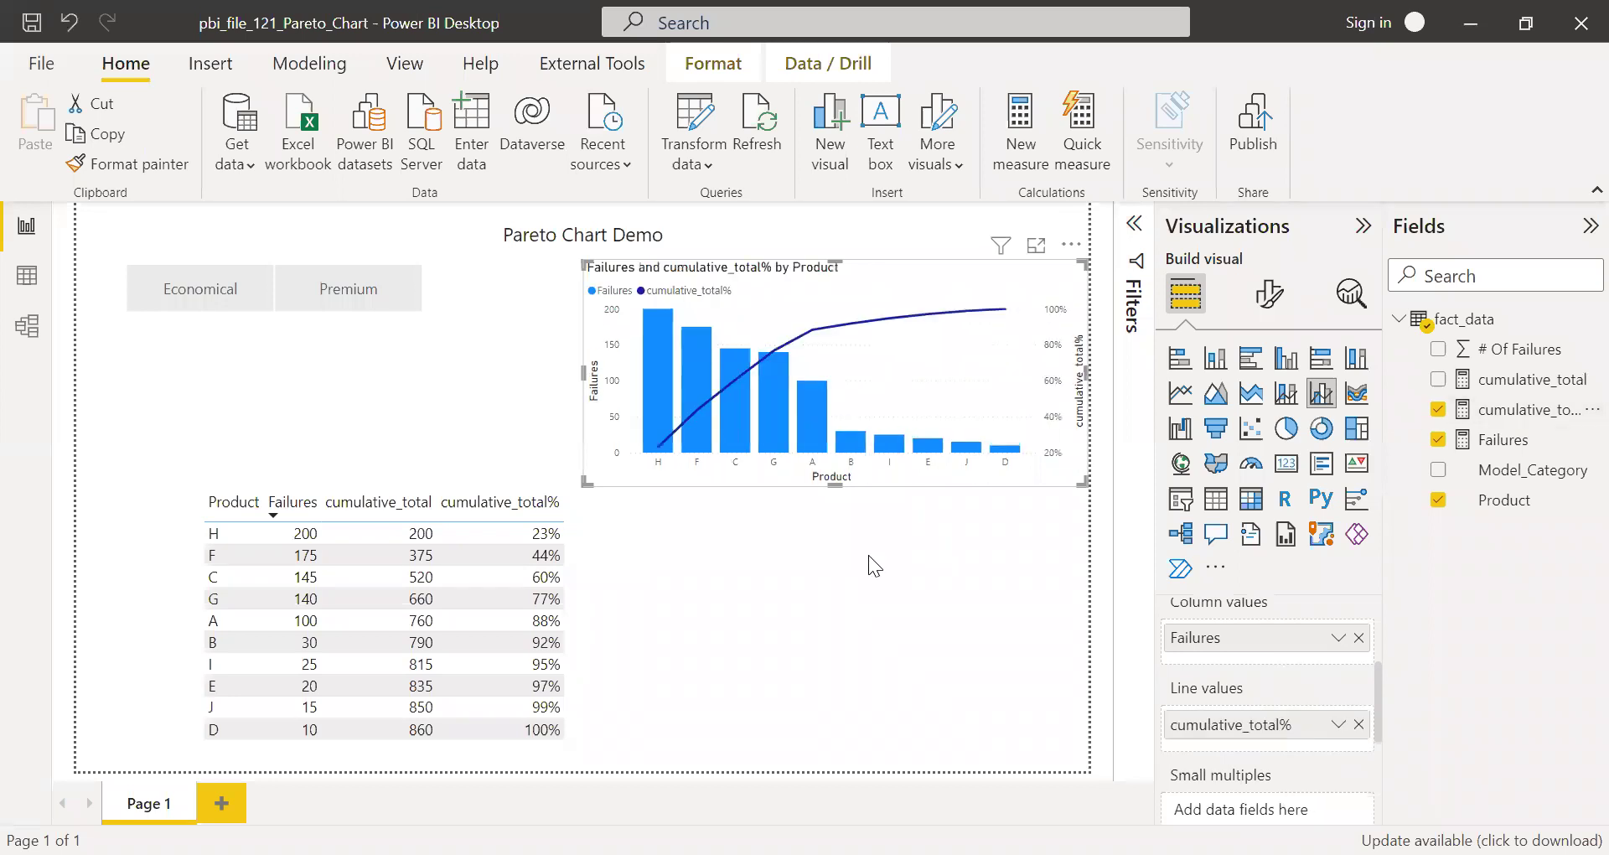
{"action": "left_click", "coordinate": [832, 229]}
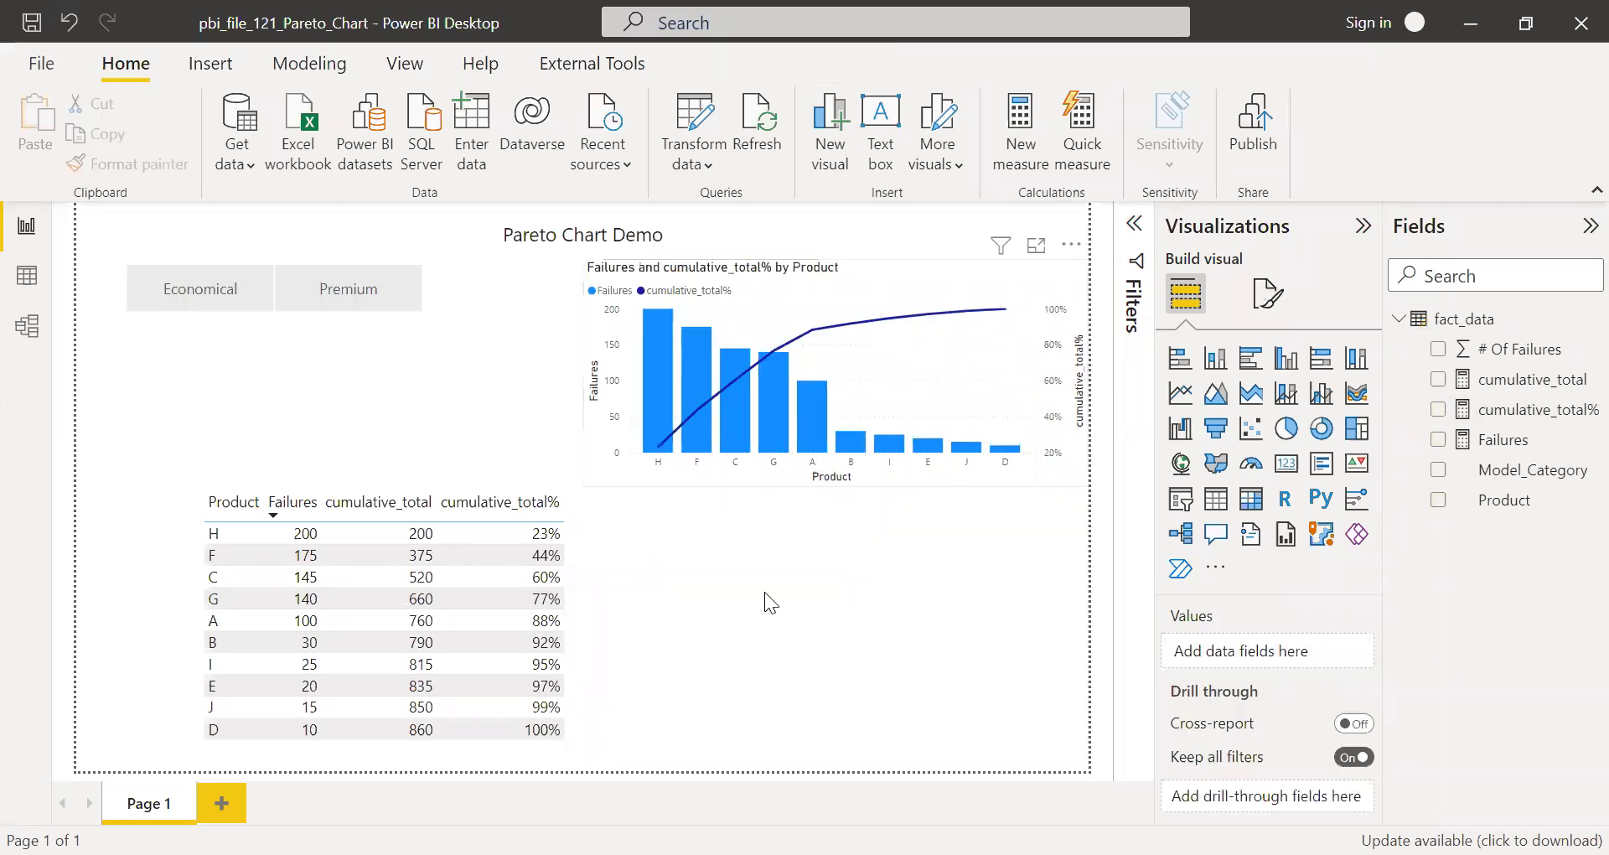
{"action": "left_click", "coordinate": [199, 298]}
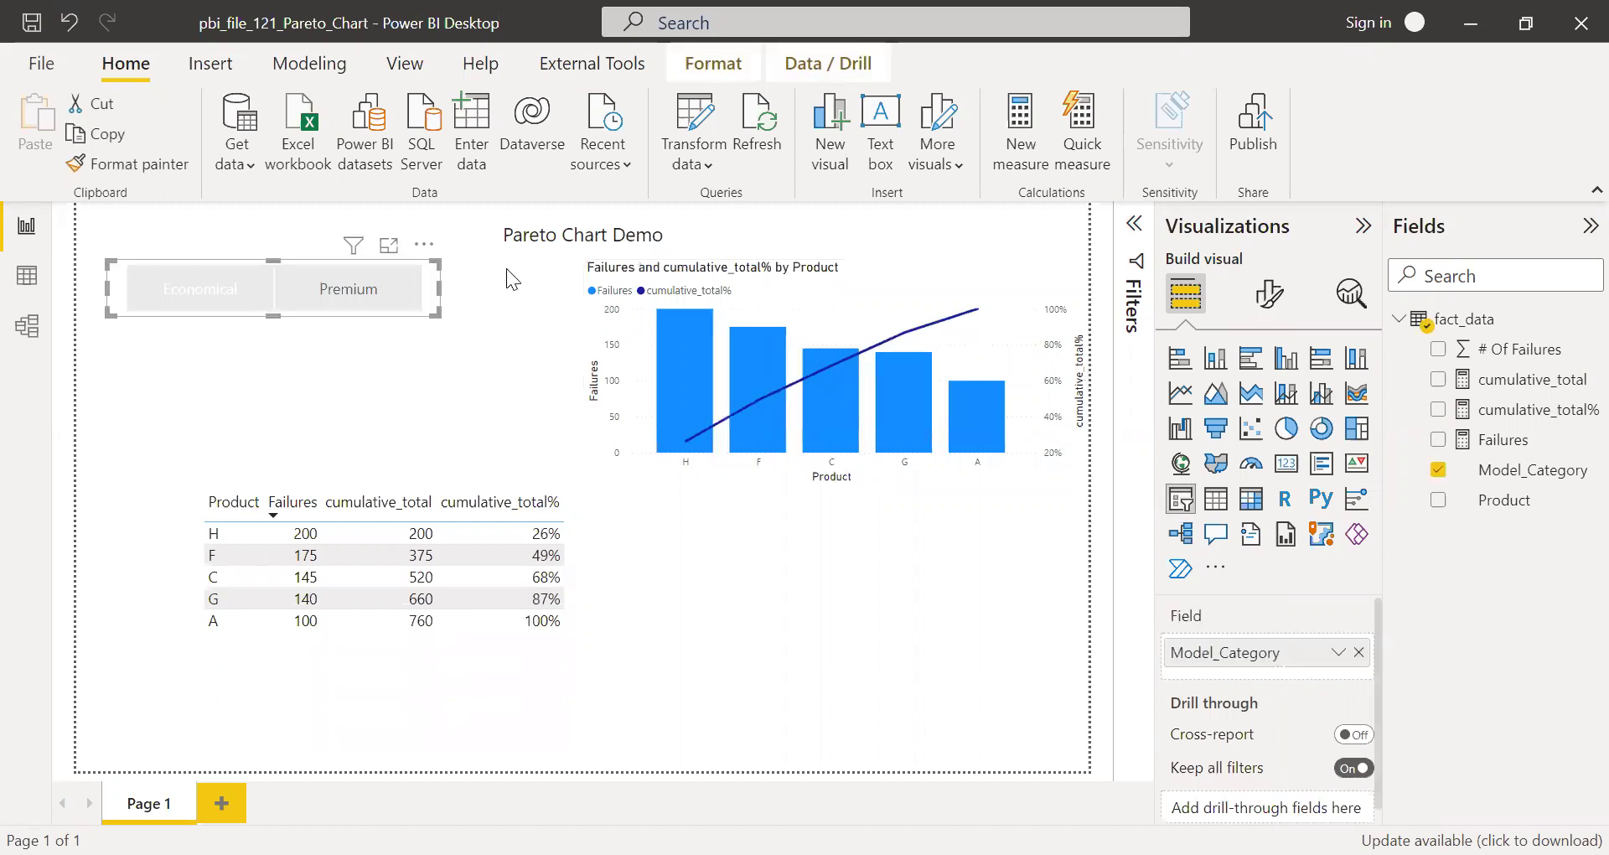
{"action": "left_click", "coordinate": [346, 287]}
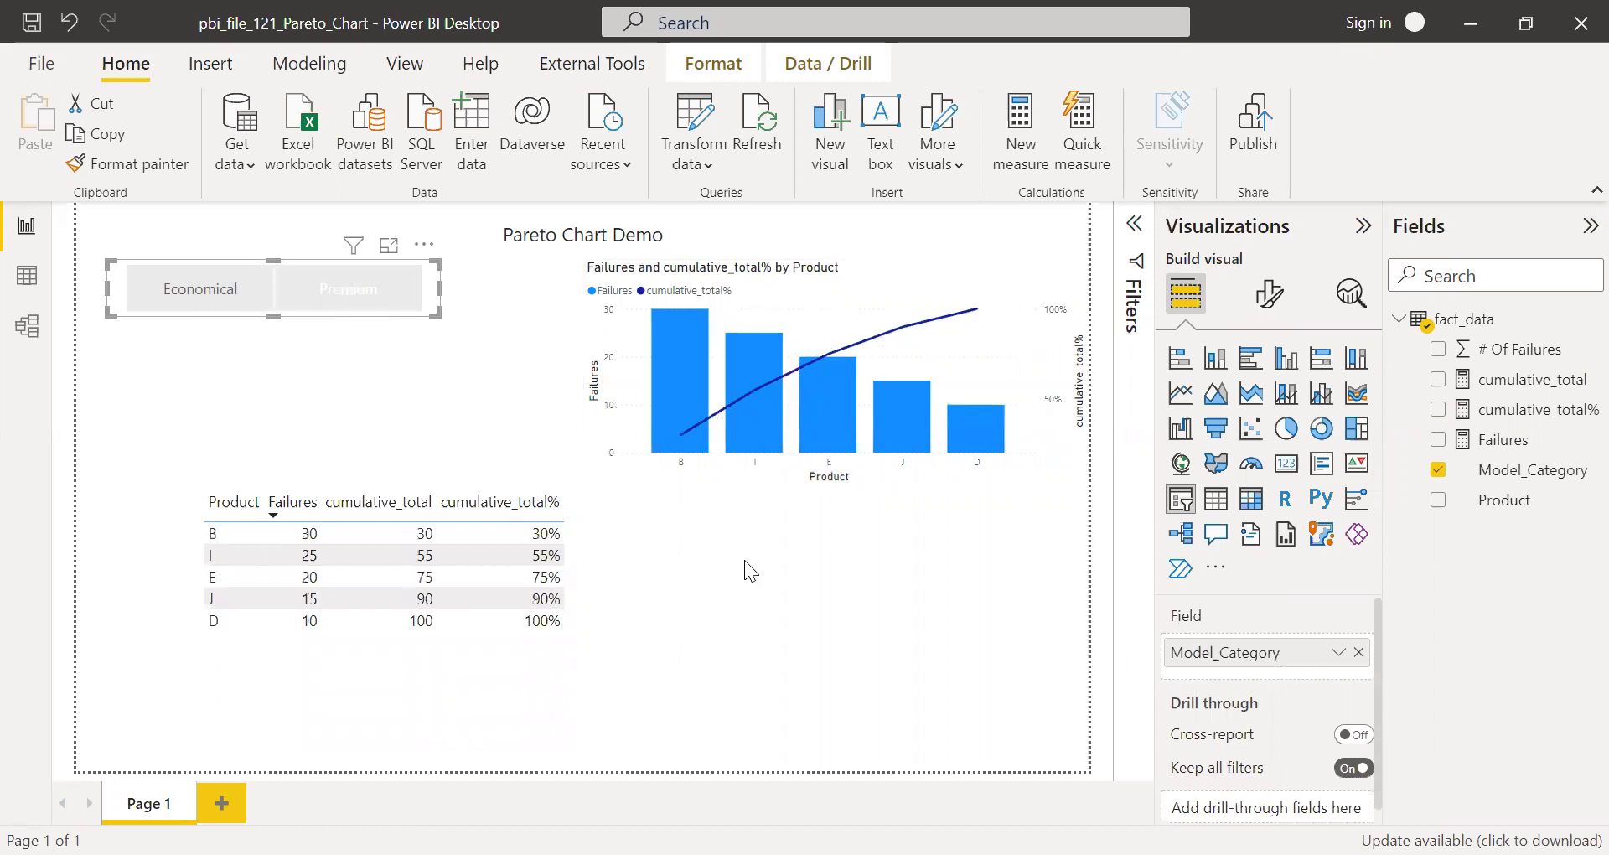
{"action": "left_click", "coordinate": [842, 660]}
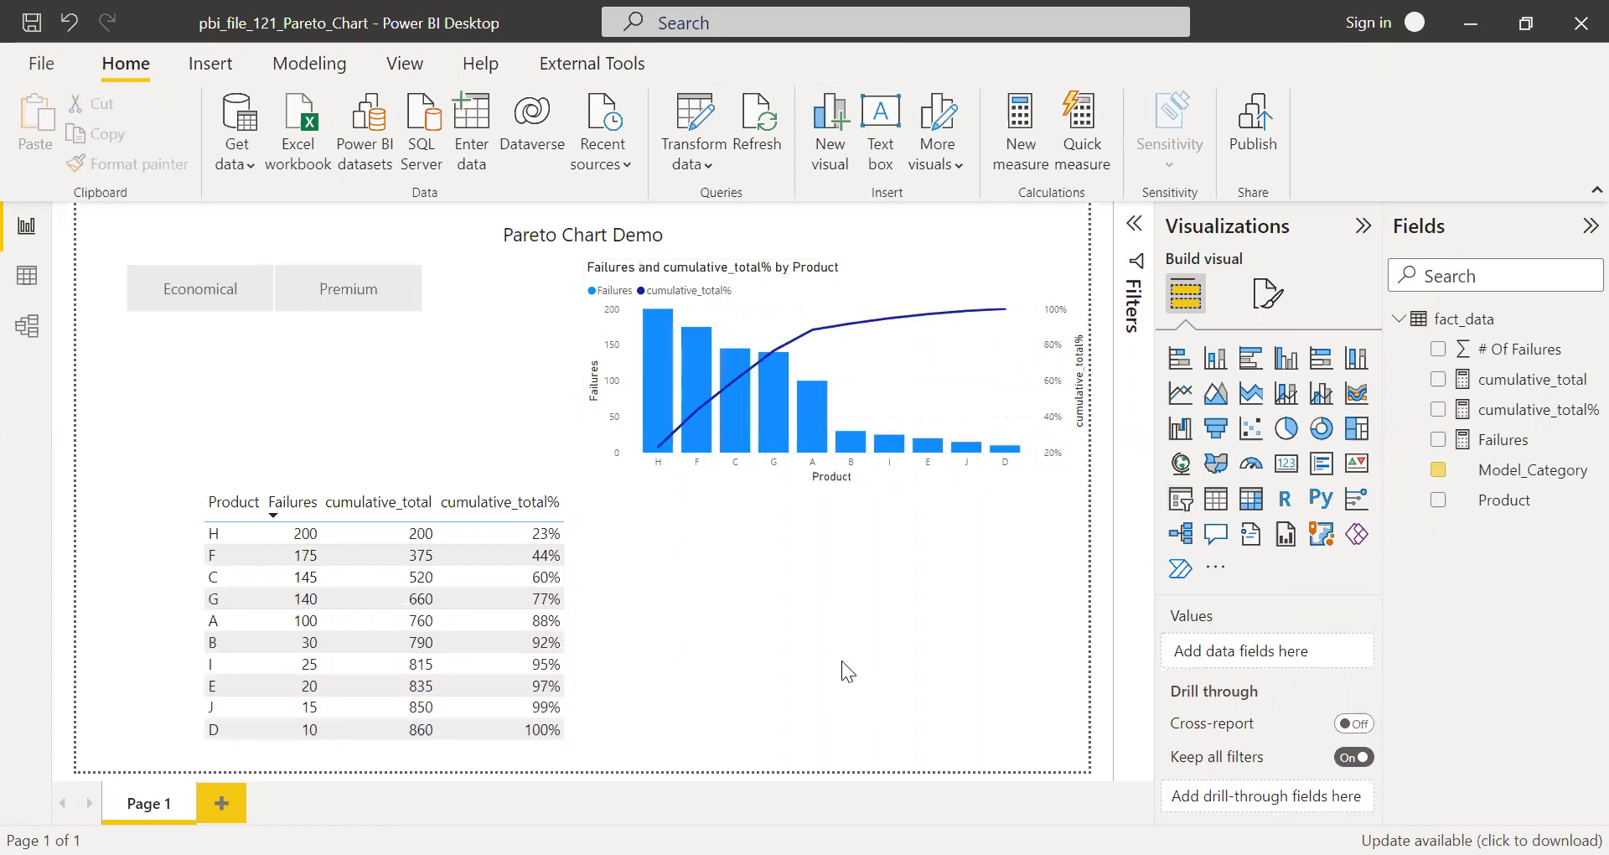